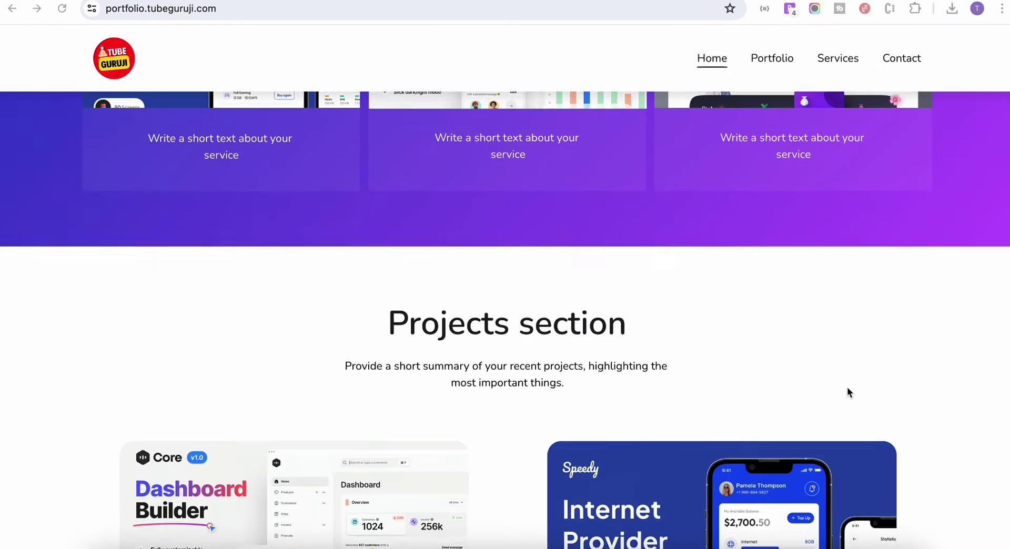
# - Scroll up and down through the published Tubeguruji portfolio site to review its sections
pyautogui.scroll(-20, 847, 389)
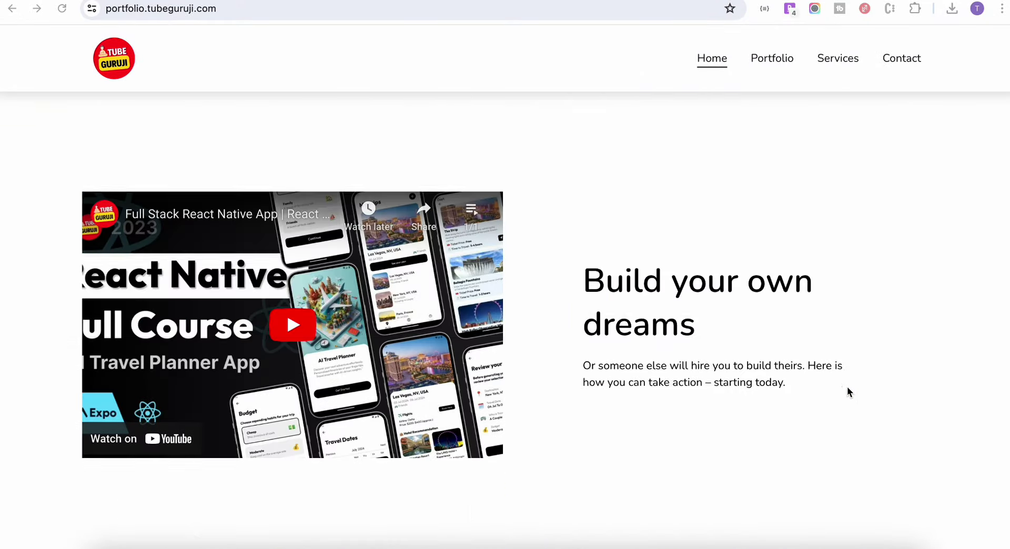
pyautogui.scroll(-20, 847, 386)
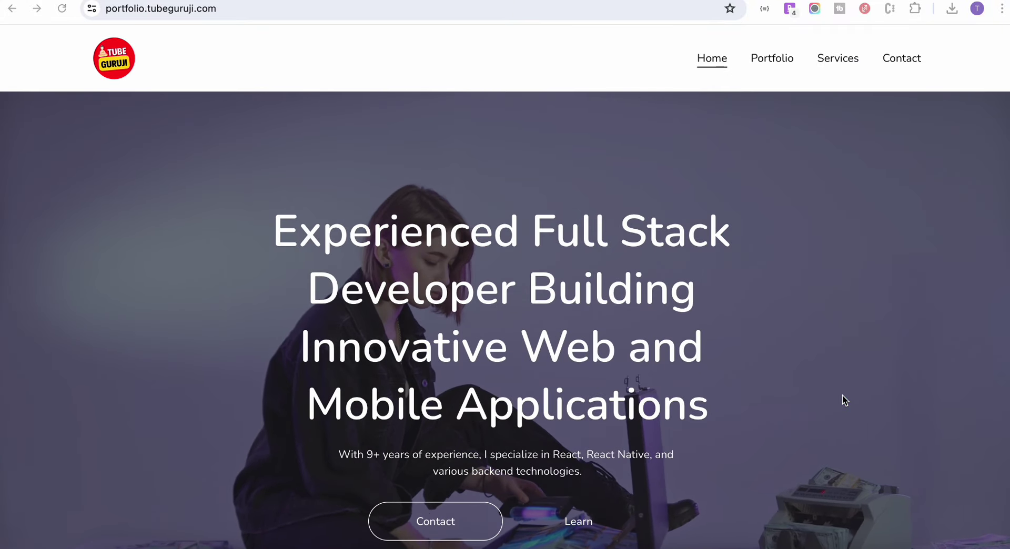
pyautogui.scroll(-15, 842, 397)
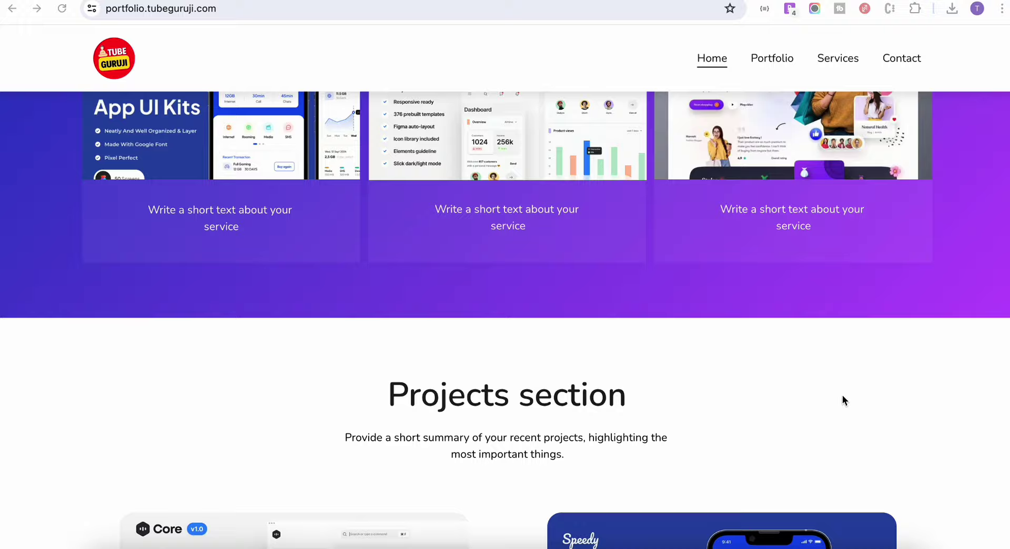
pyautogui.scroll(-20, 842, 395)
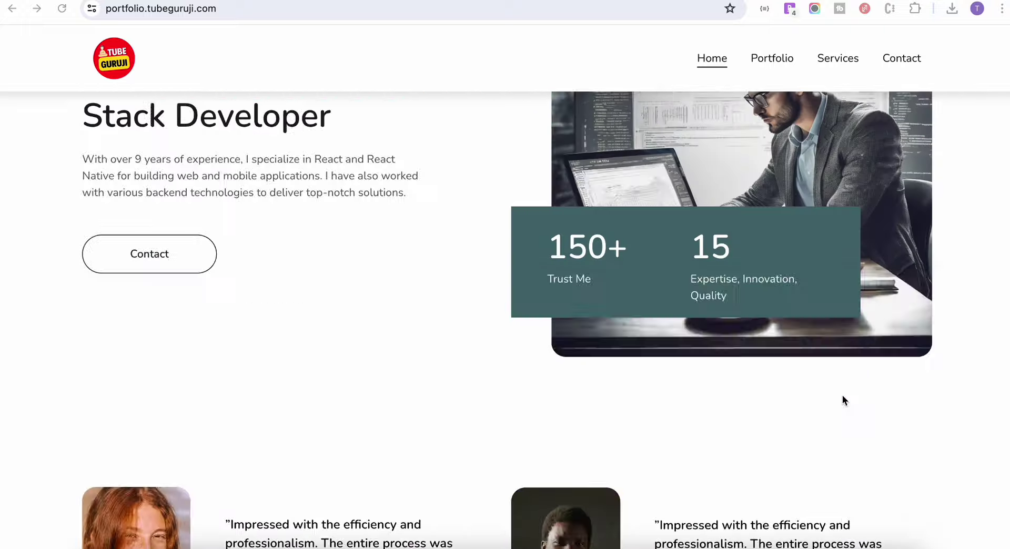
pyautogui.scroll(15, 842, 396)
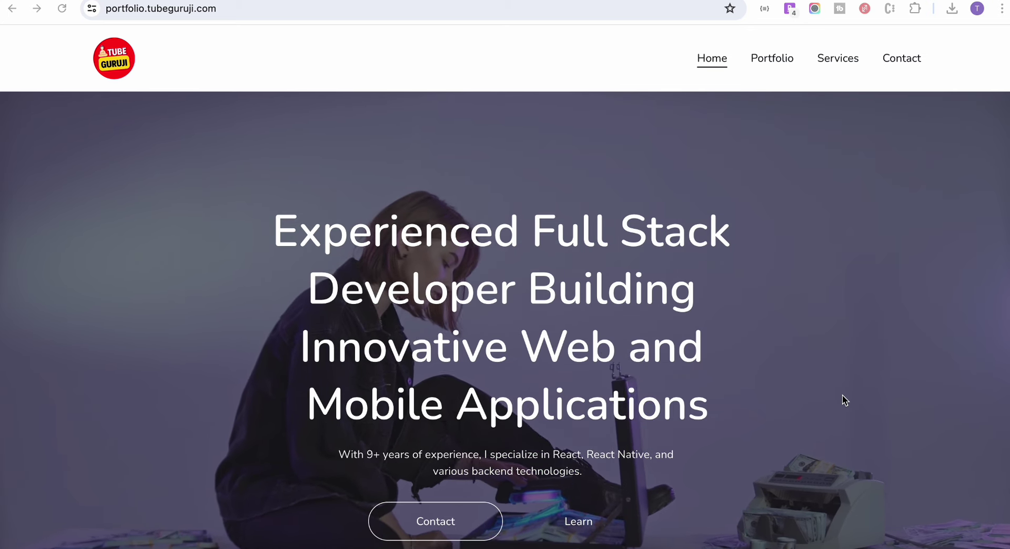
pyautogui.scroll(-8, 841, 396)
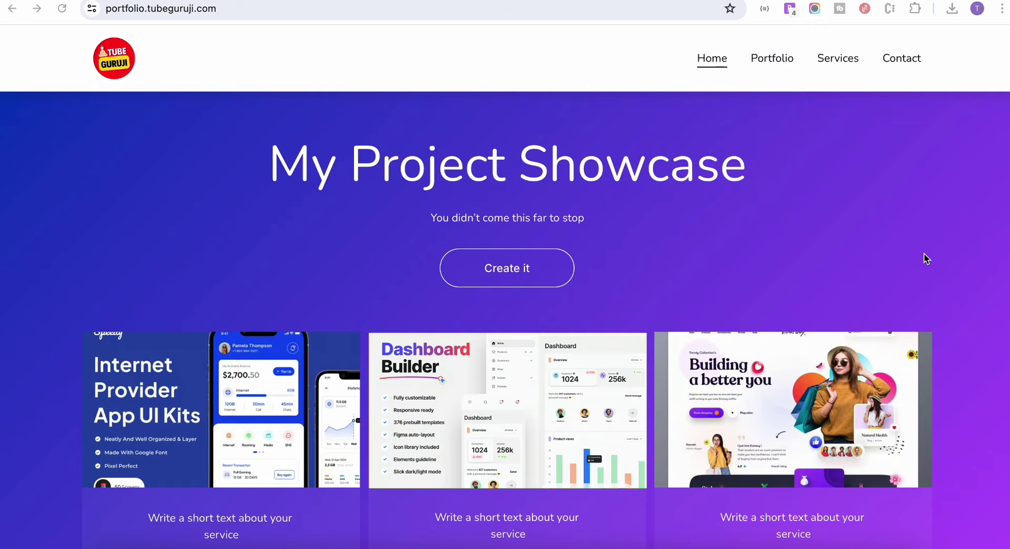
pyautogui.scroll(-15, 925, 256)
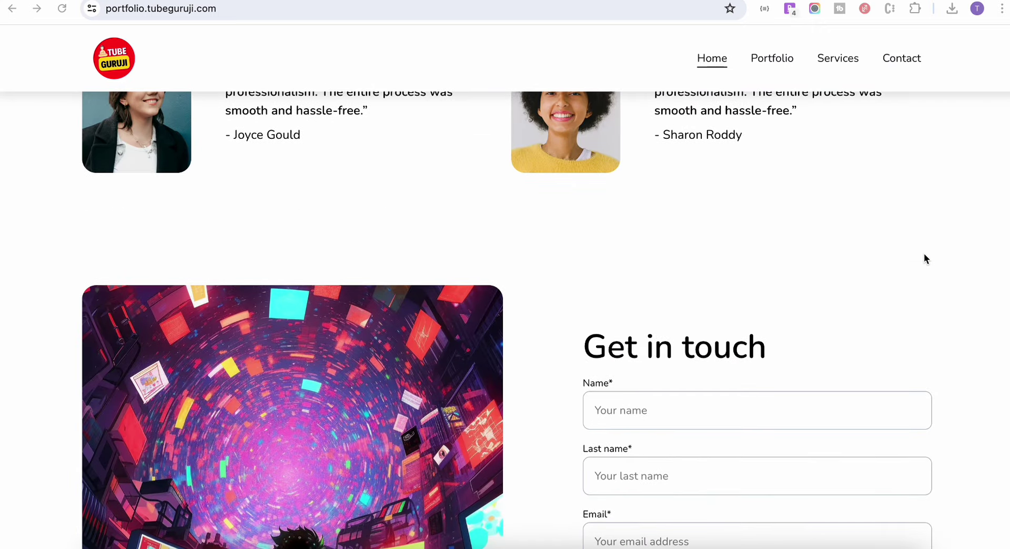
pyautogui.scroll(20, 924, 254)
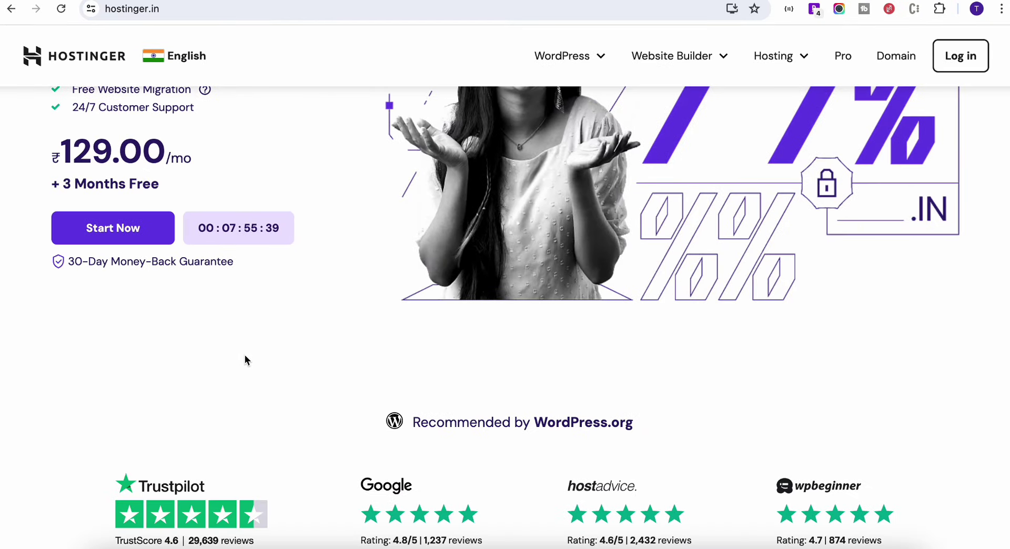
pyautogui.scroll(3, 245, 356)
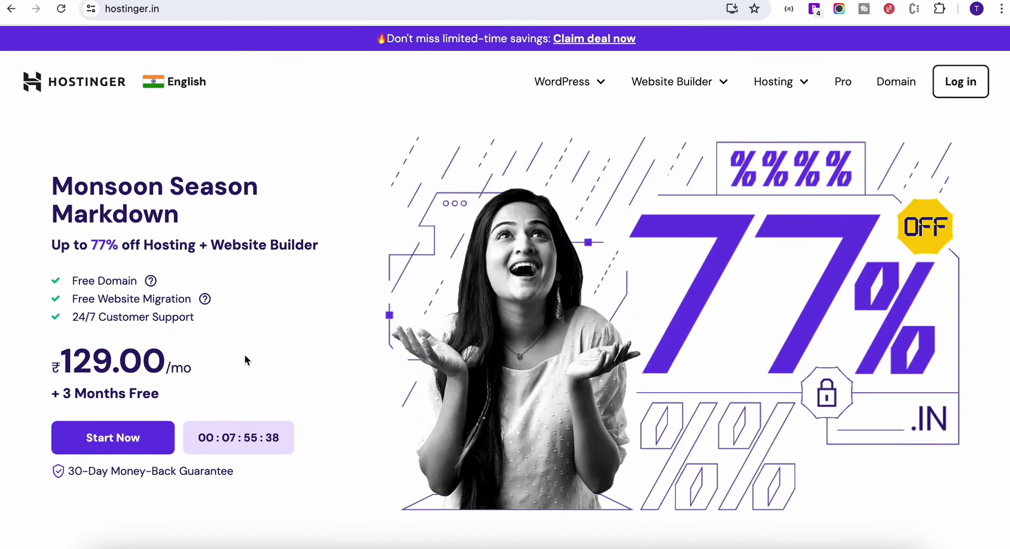
pyautogui.scroll(-3, 245, 360)
pyautogui.scroll(-10, 245, 356)
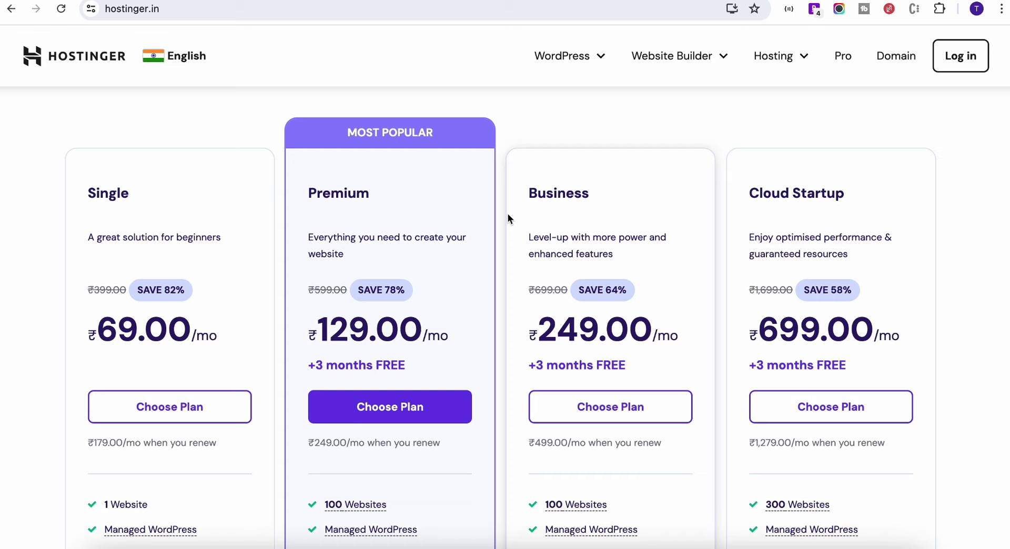
pyautogui.scroll(-3, 507, 213)
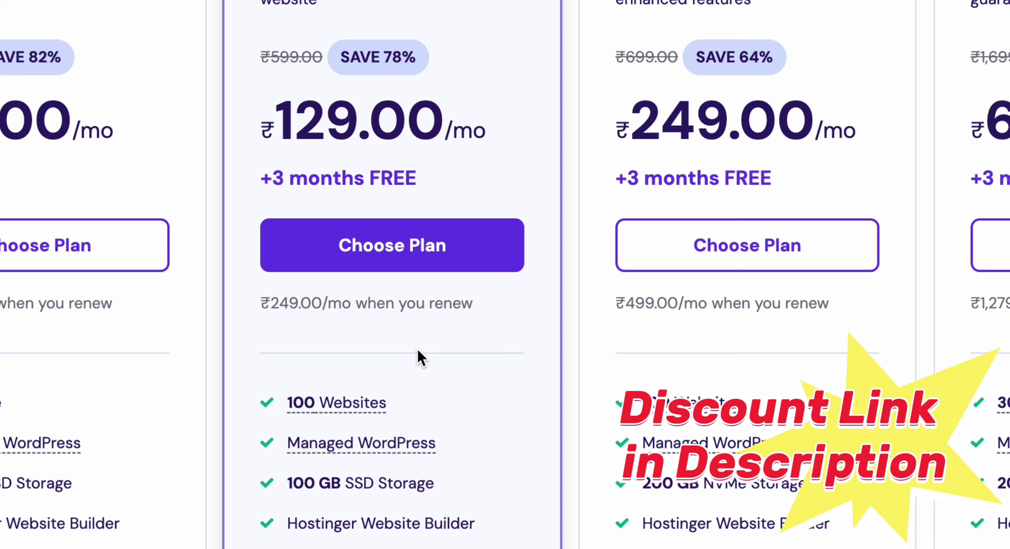
pyautogui.moveTo(363, 452)
pyautogui.scroll(-2, 322, 428)
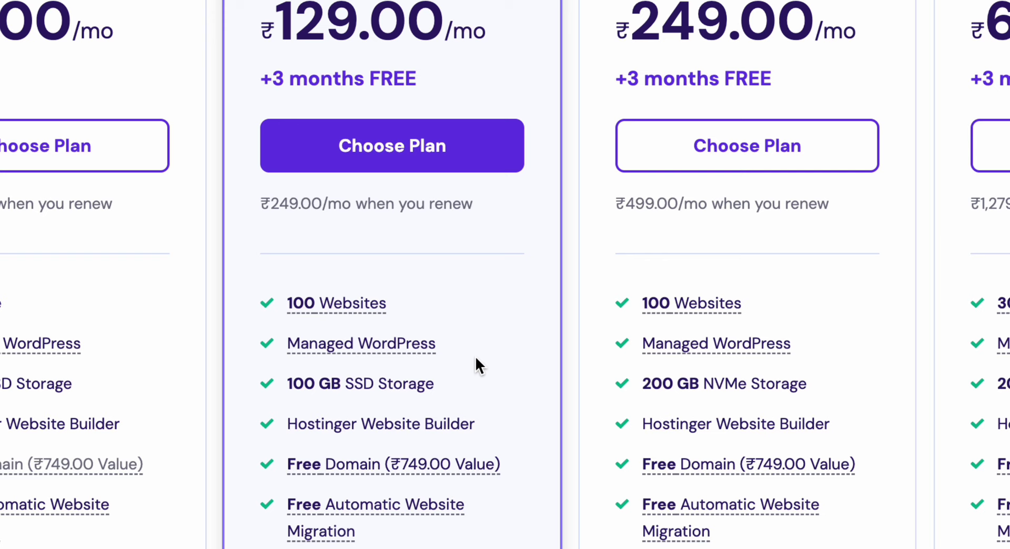
pyautogui.scroll(-3, 491, 480)
pyautogui.moveTo(309, 322)
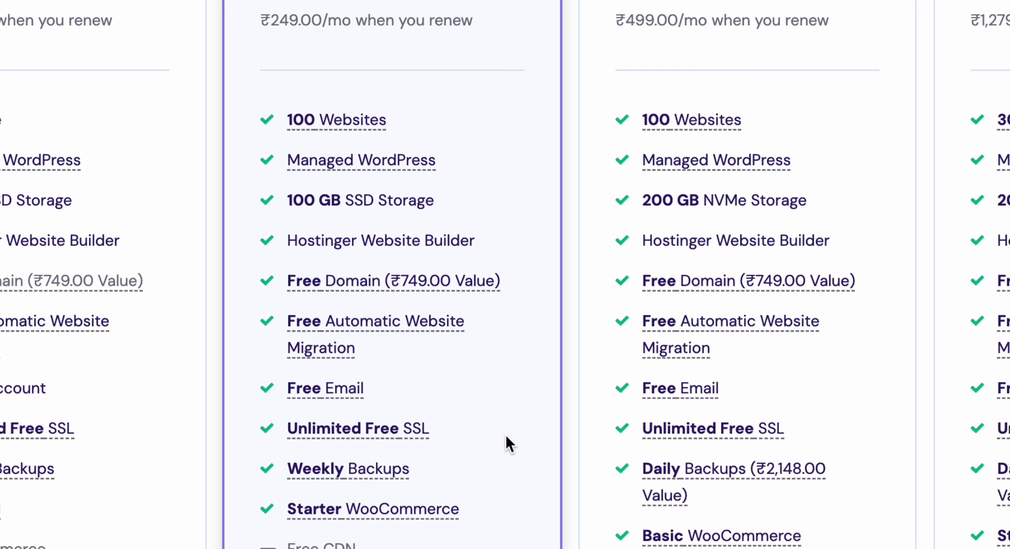
pyautogui.scroll(10, 442, 356)
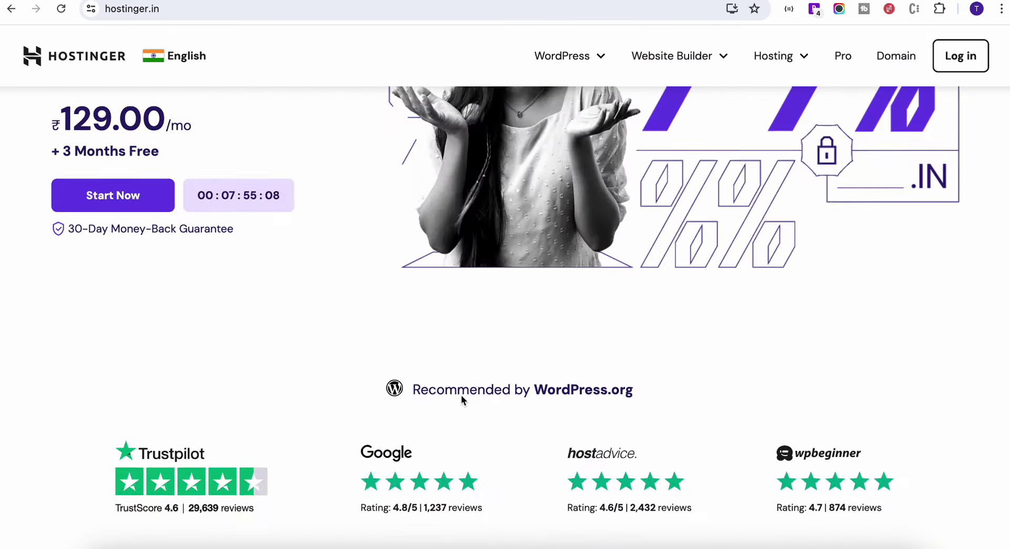
pyautogui.scroll(4, 461, 395)
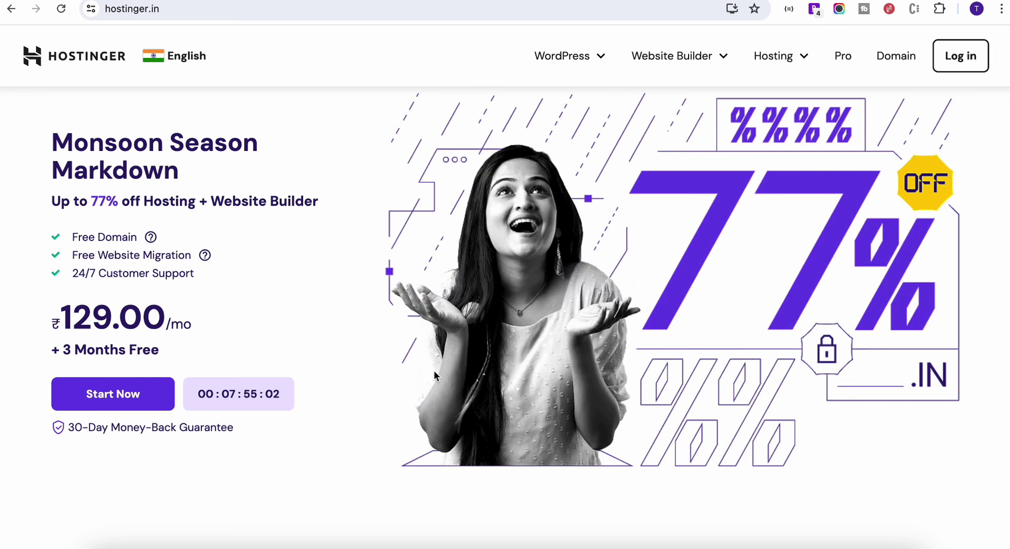
# - Go from the hPanel dashboard to the Websites list and show the Add website options
pyautogui.click(189, 2)
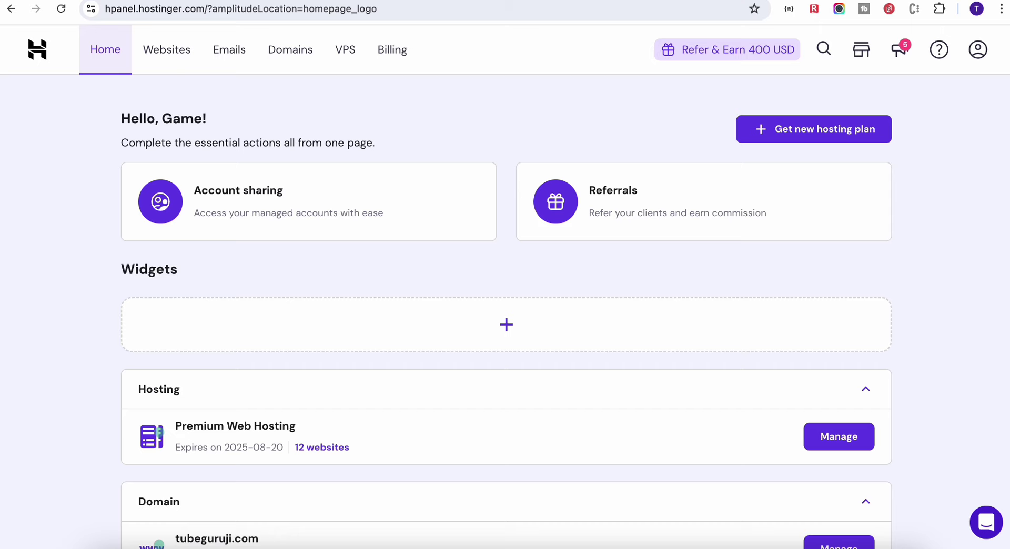
pyautogui.scroll(-1, 205, 102)
pyautogui.scroll(-5, 125, 183)
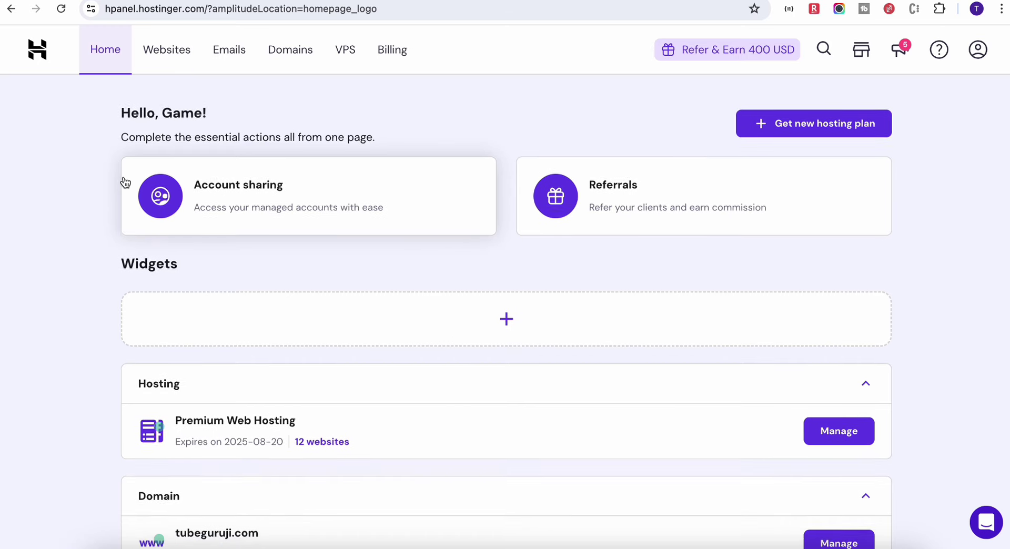
pyautogui.scroll(-10, 125, 182)
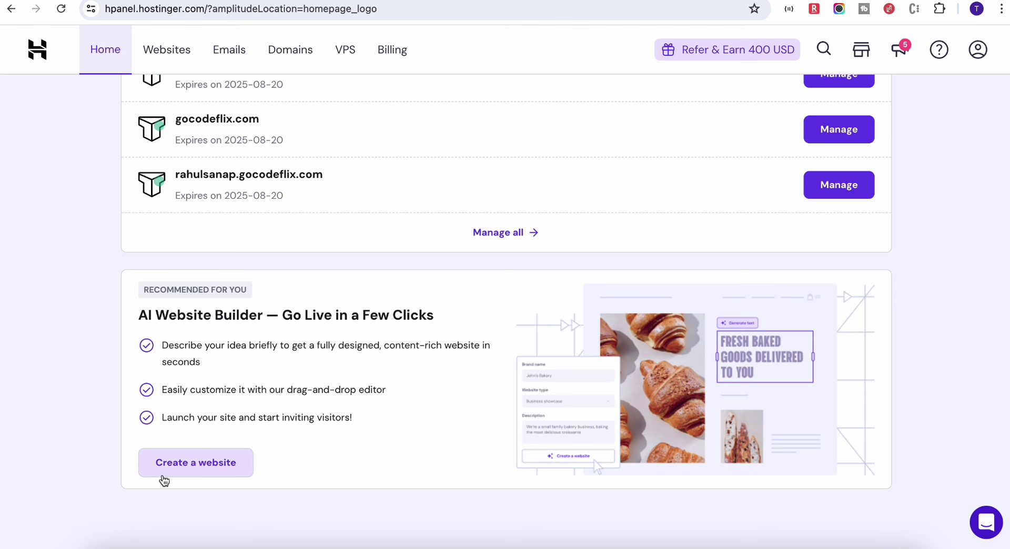
pyautogui.click(168, 59)
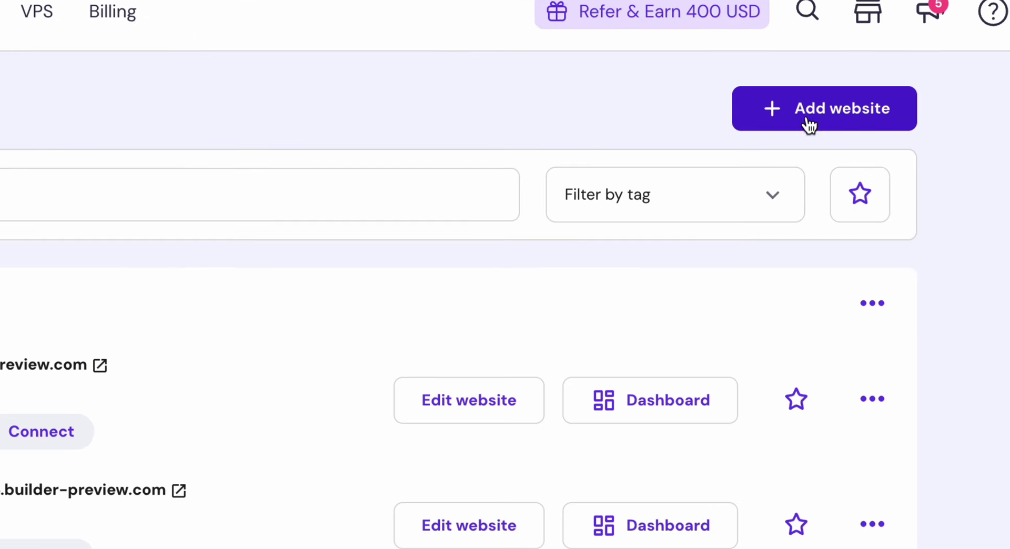
pyautogui.click(799, 113)
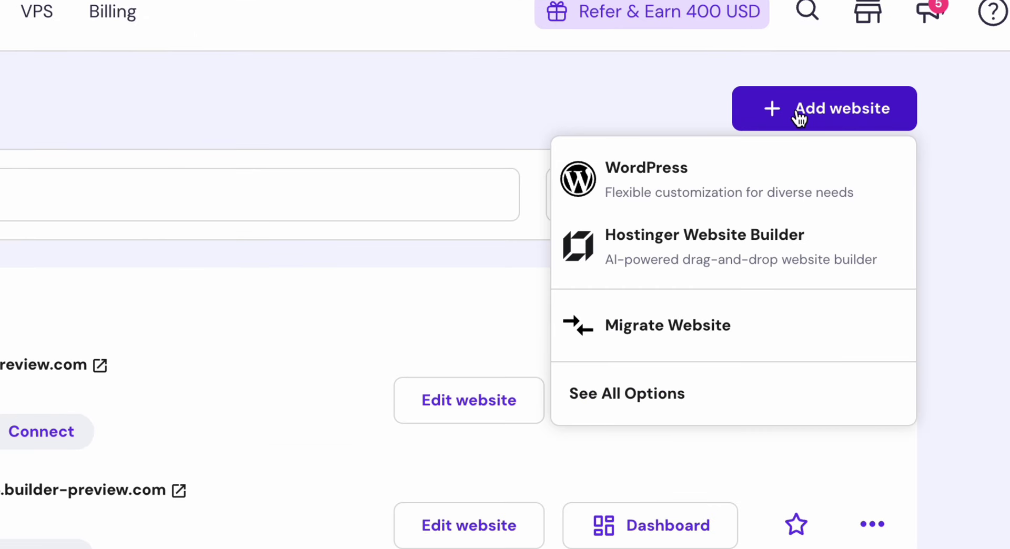
# - Pick Hostinger Website Builder, start creating with AI, and show the website type options
pyautogui.click(652, 251)
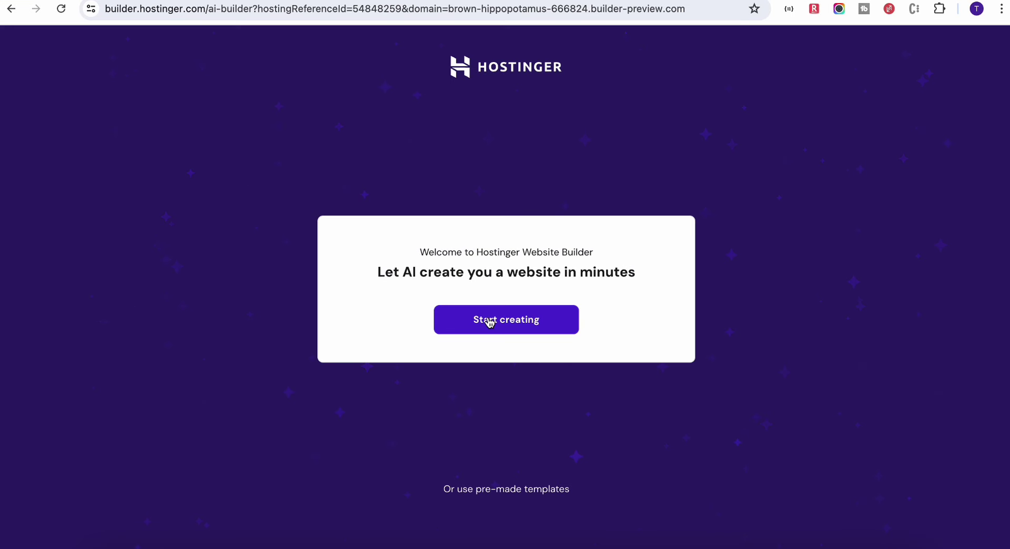
pyautogui.click(490, 323)
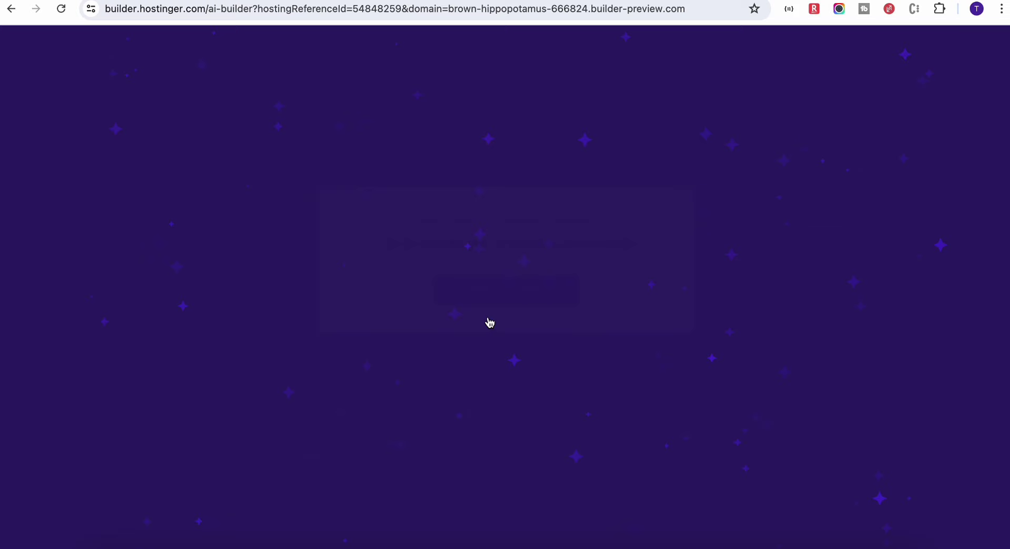
pyautogui.click(434, 161)
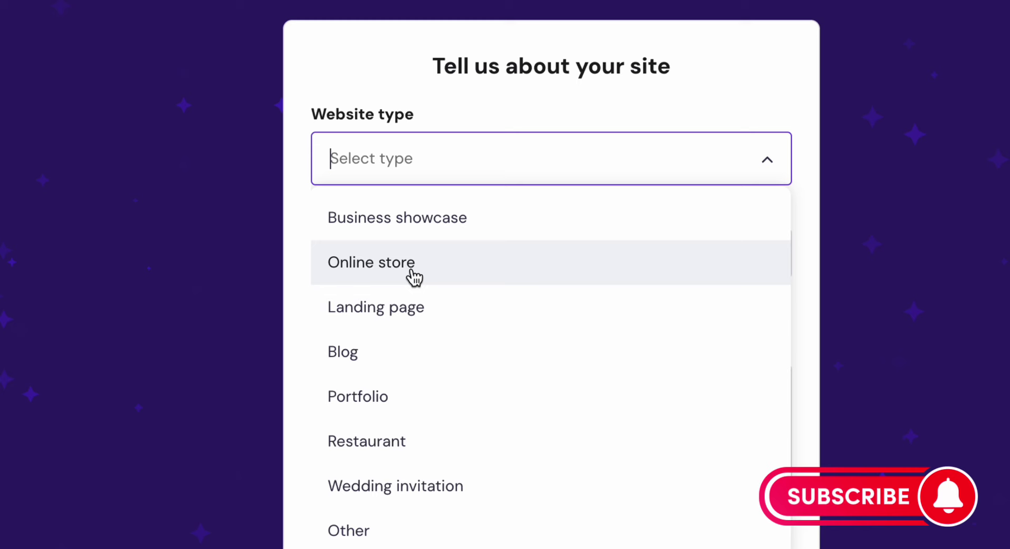
# - Set the website type to Portfolio and the brand name to Tubeguruji
pyautogui.click(384, 405)
pyautogui.click(375, 263)
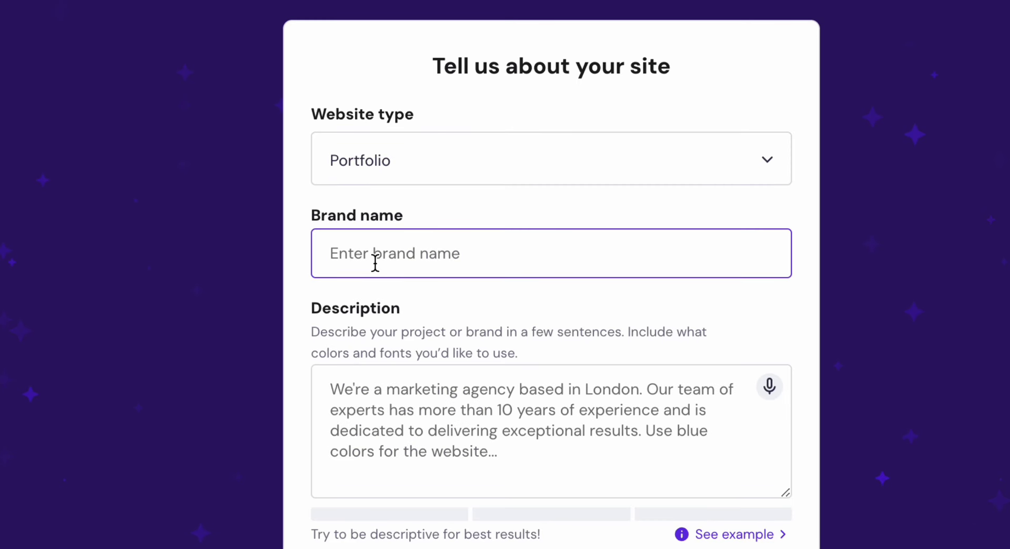
pyautogui.write('Tubeguruji')
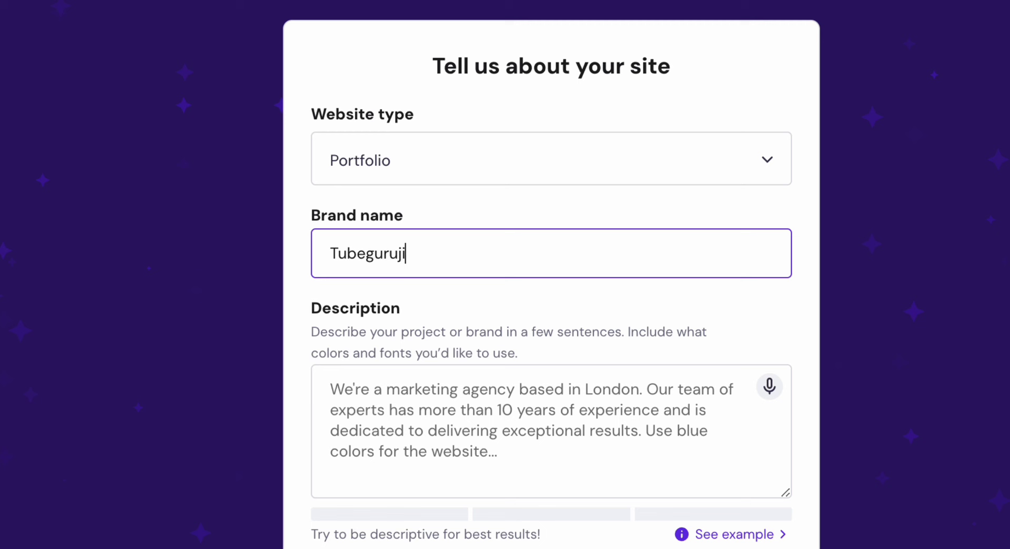
# - Describe the site as a full stack developer with 9+ years in React, React Native and backend
pyautogui.click(435, 411)
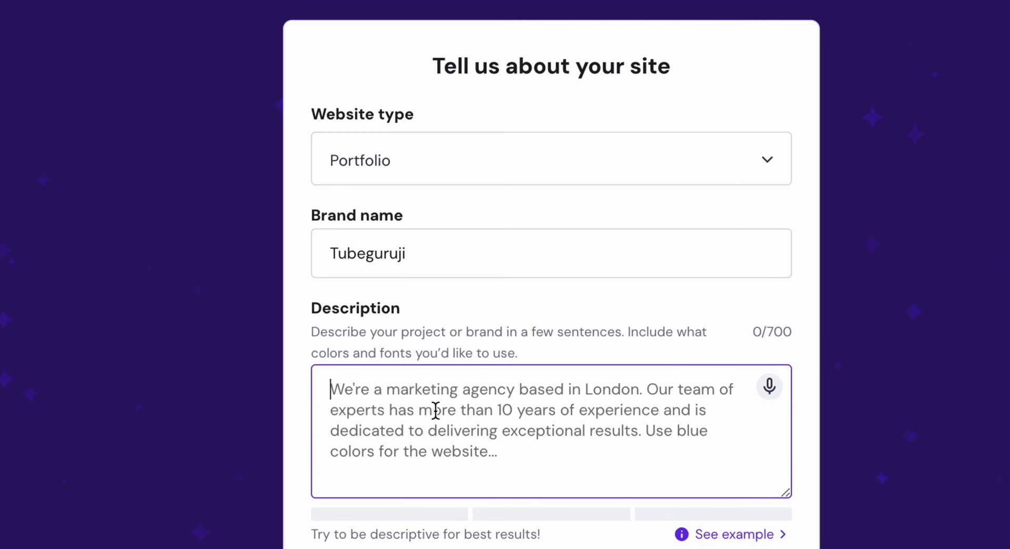
pyautogui.write('I have')
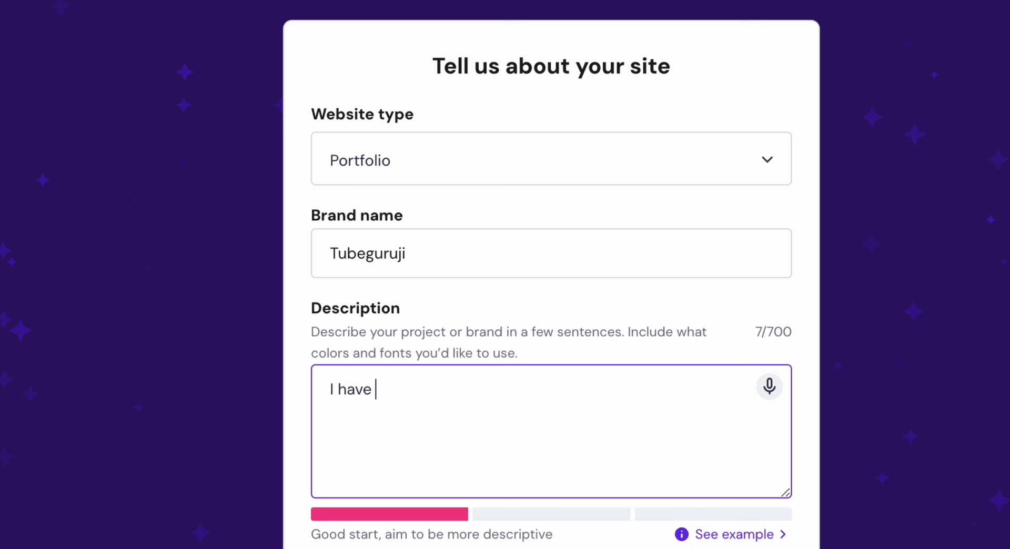
pyautogui.press('BackSpace')
pyautogui.press('BackSpace')
pyautogui.press('BackSpace')
pyautogui.press('BackSpace')
pyautogui.press('BackSpace')
pyautogui.press('BackSpace')
pyautogui.write('am full stack devel')
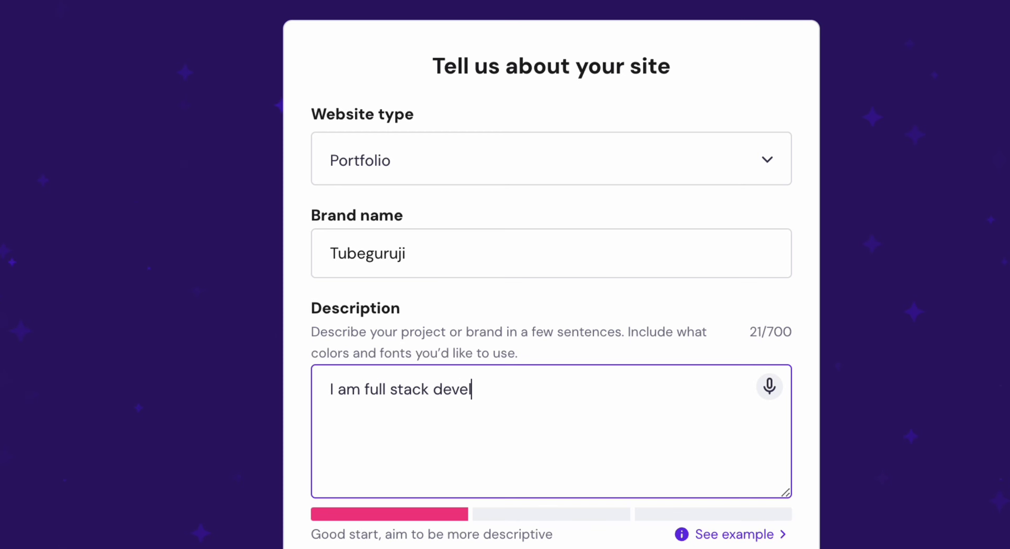
pyautogui.write('oper and ha')
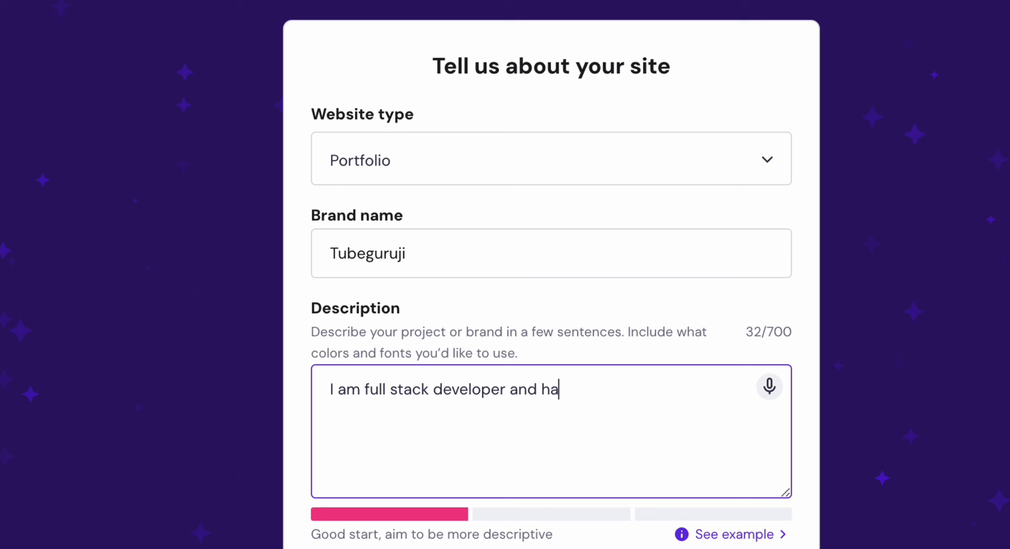
pyautogui.write('ving 9+')
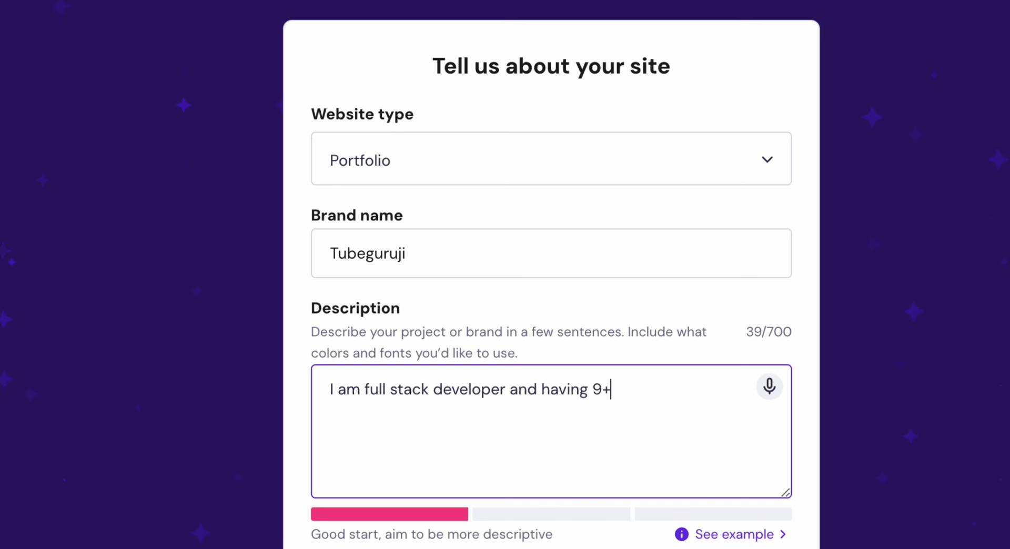
pyautogui.write(' yeats o')
pyautogui.press('BackSpace')
pyautogui.press('BackSpace')
pyautogui.press('BackSpace')
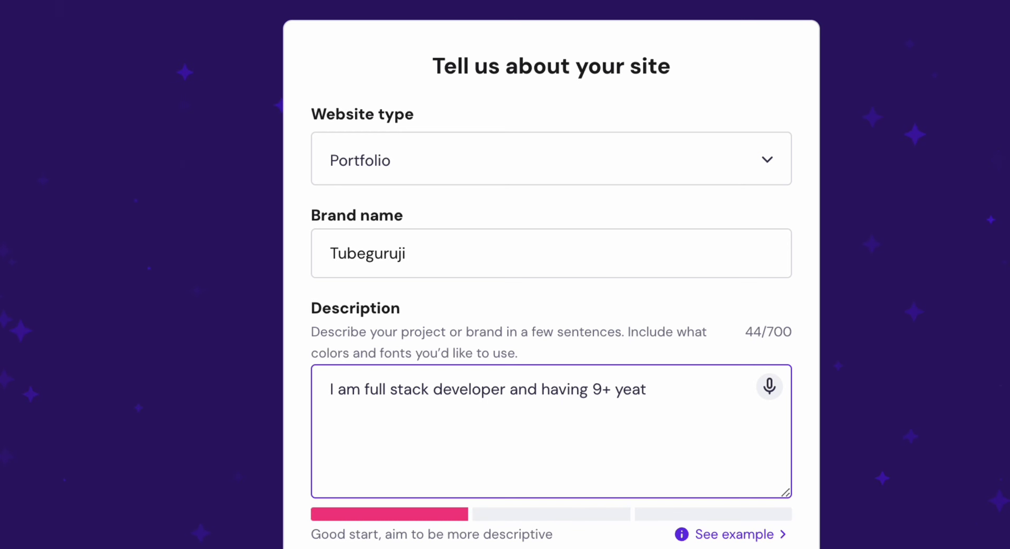
pyautogui.write('s of exp')
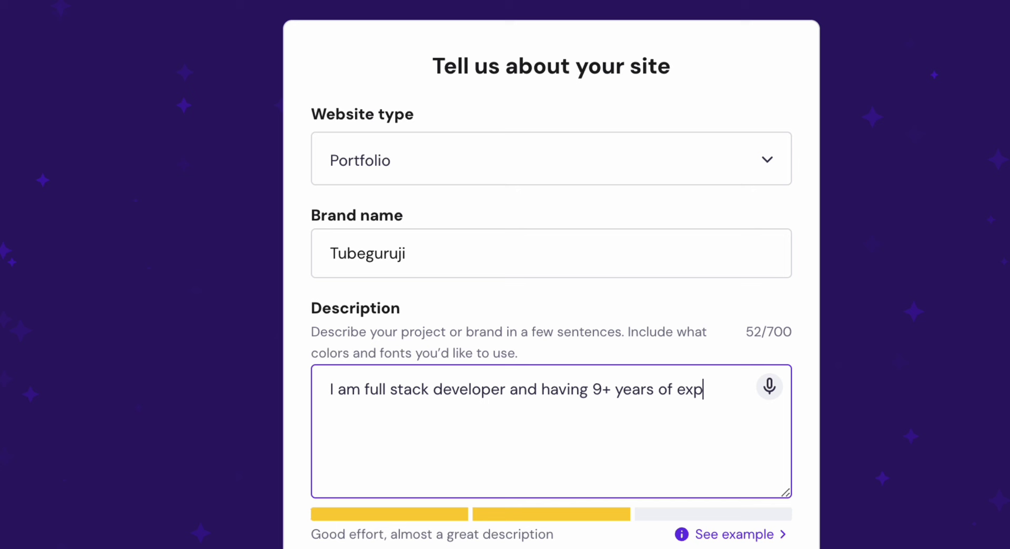
pyautogui.write('erience.')
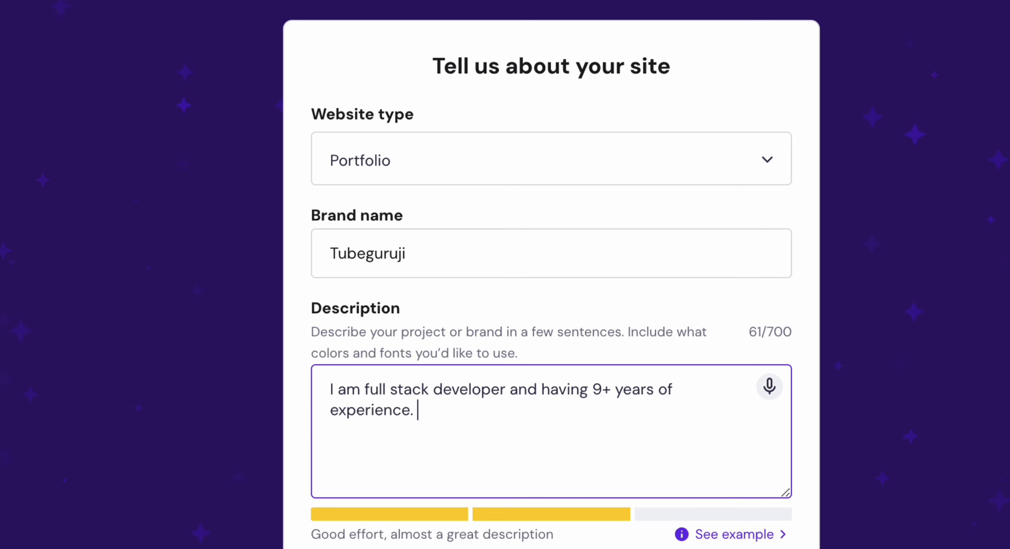
pyautogui.write(' I work i')
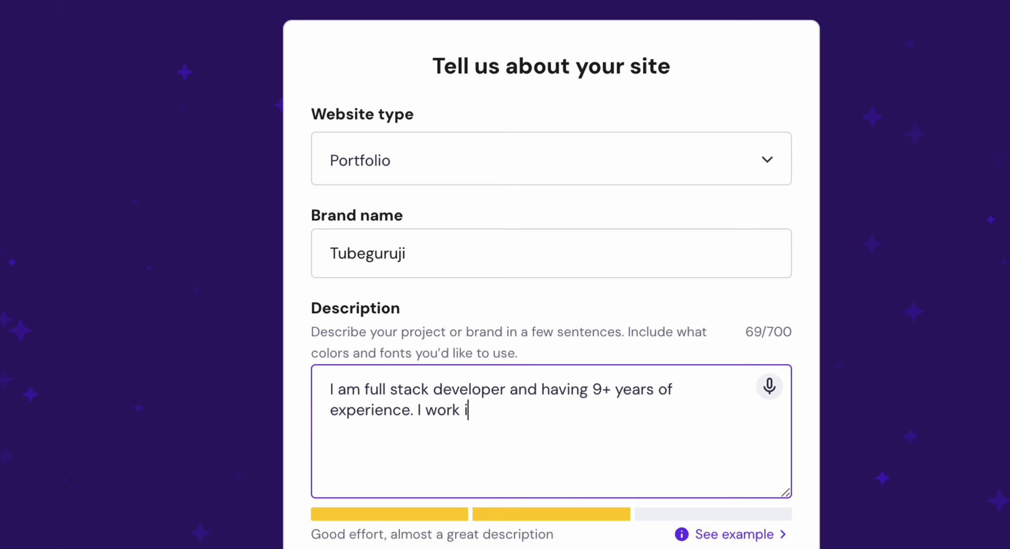
pyautogui.write('n Reacrt')
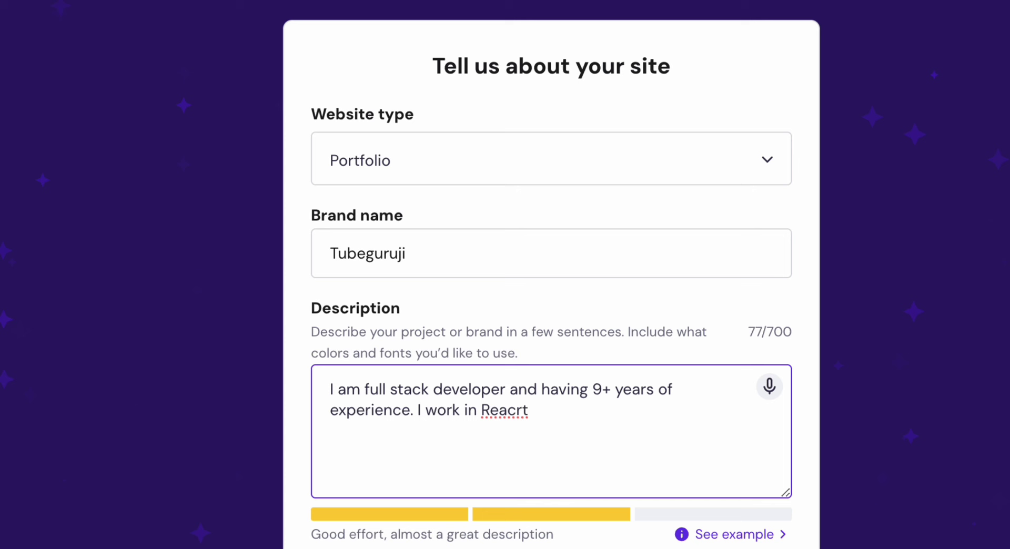
pyautogui.write(' an and React')
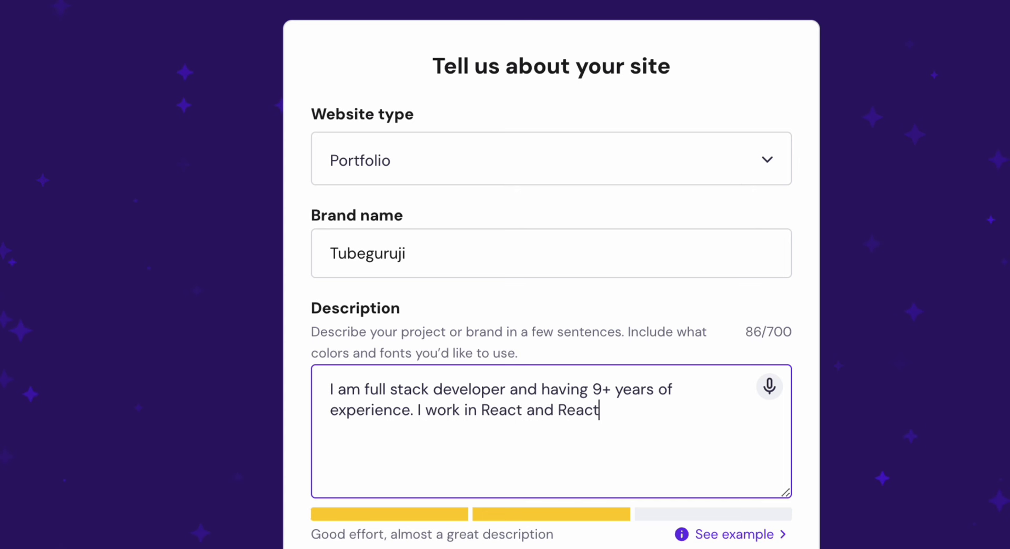
pyautogui.write(' Native to Bui')
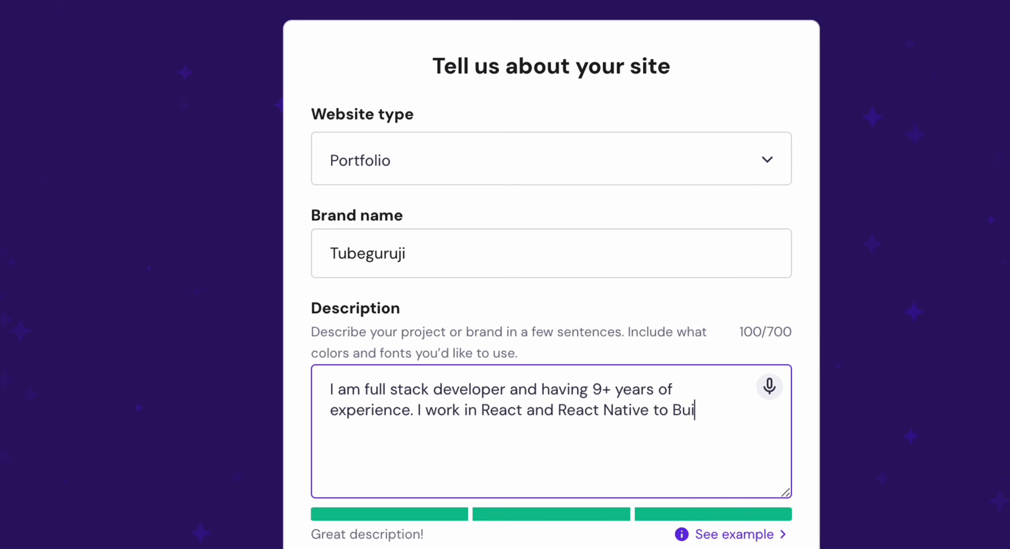
pyautogui.write('ld Web anf M')
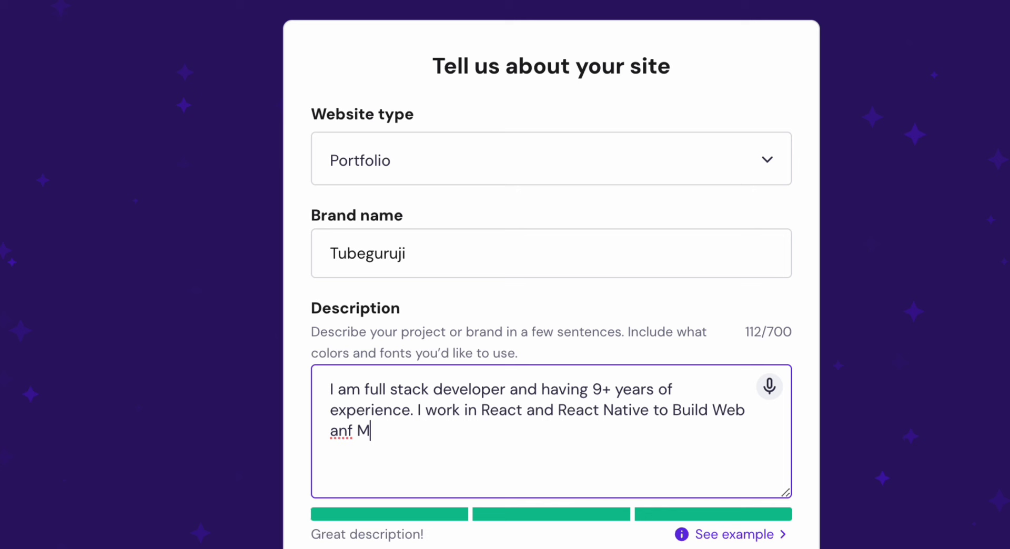
pyautogui.press('BackSpace')
pyautogui.write('d Mobi')
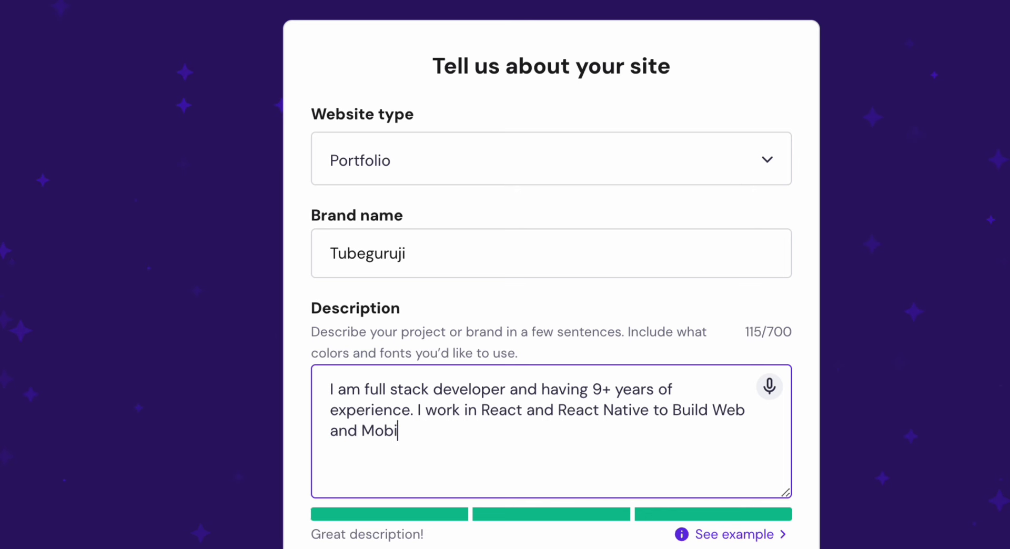
pyautogui.write('le applications. I')
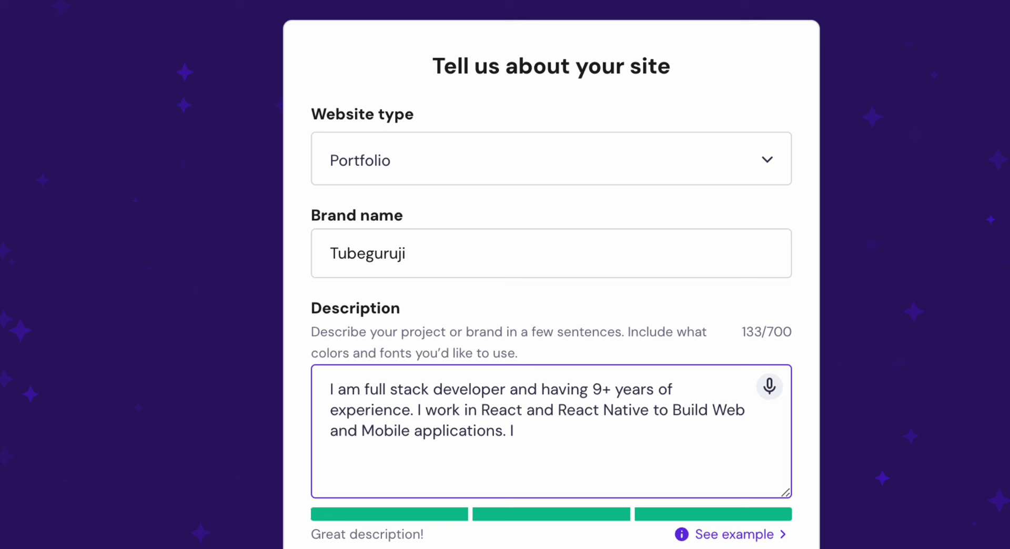
pyautogui.write(' also work')
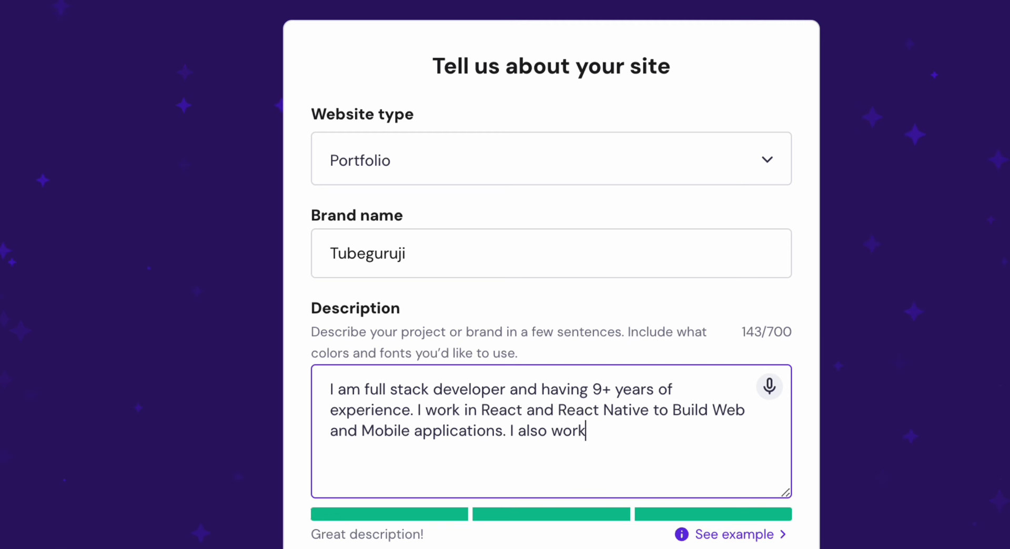
pyautogui.write('ed in man')
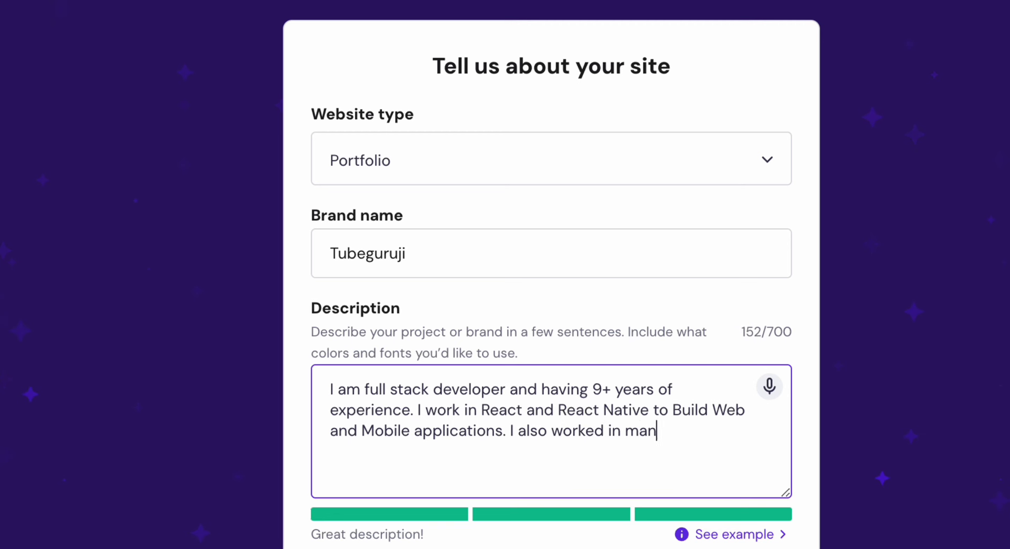
pyautogui.write('y backend tech')
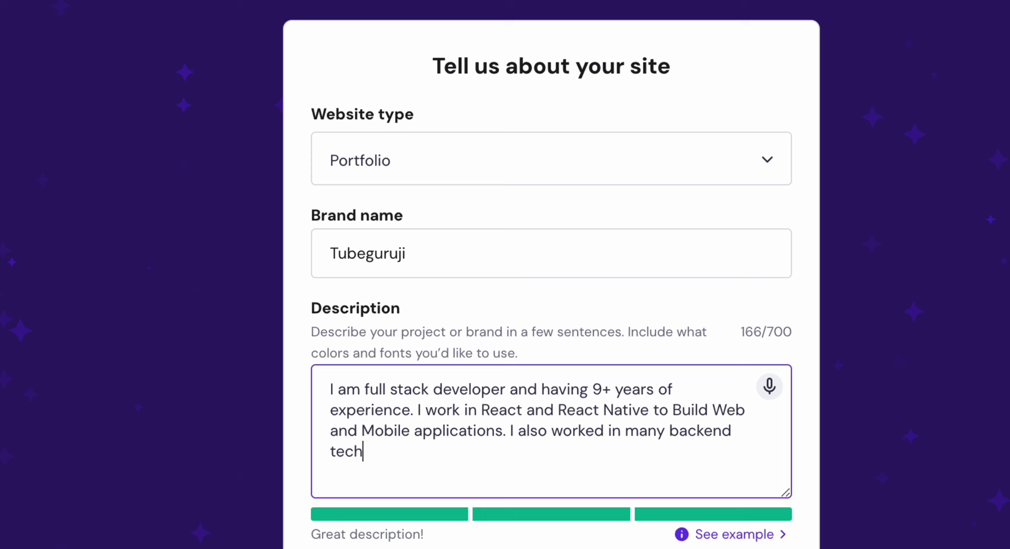
pyautogui.write('nologirs')
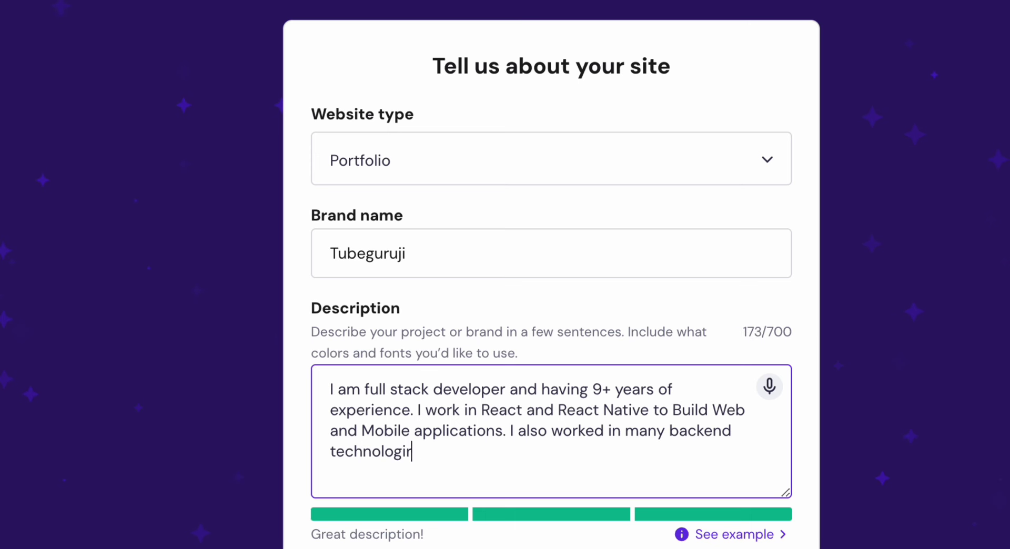
pyautogui.write('s.')
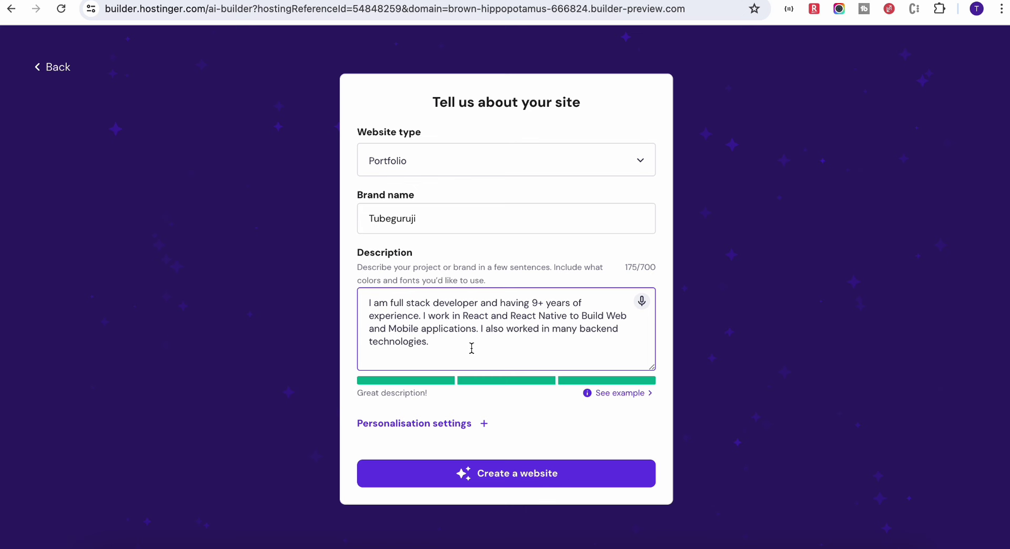
# - Try My color palette, revert to Surprise me, then generate the AI website
pyautogui.click(465, 424)
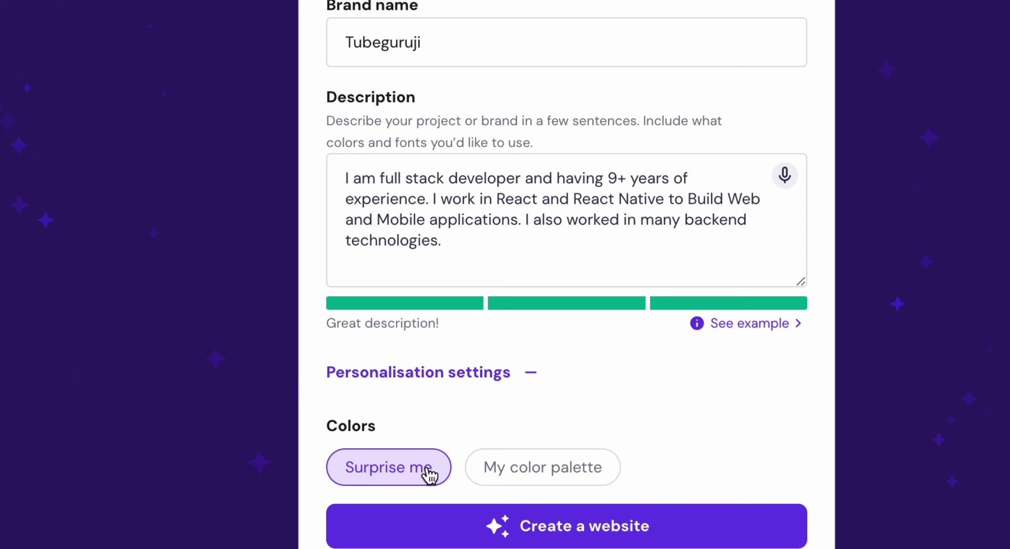
pyautogui.click(508, 475)
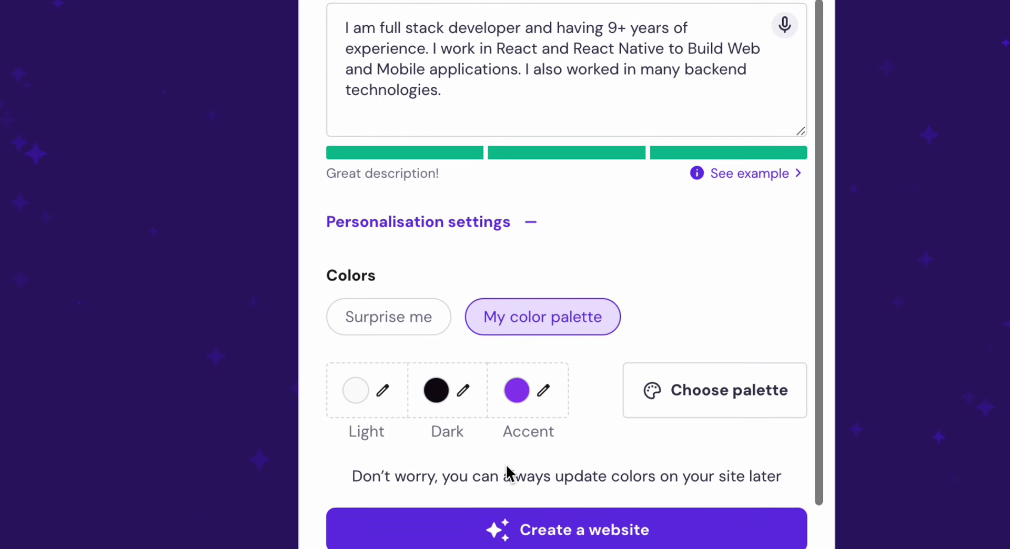
pyautogui.click(395, 320)
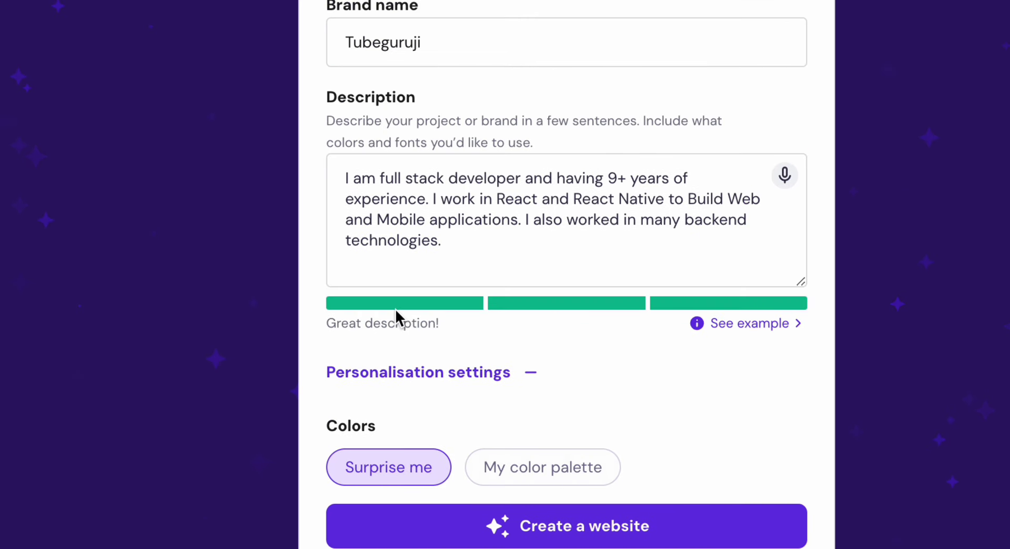
pyautogui.click(542, 537)
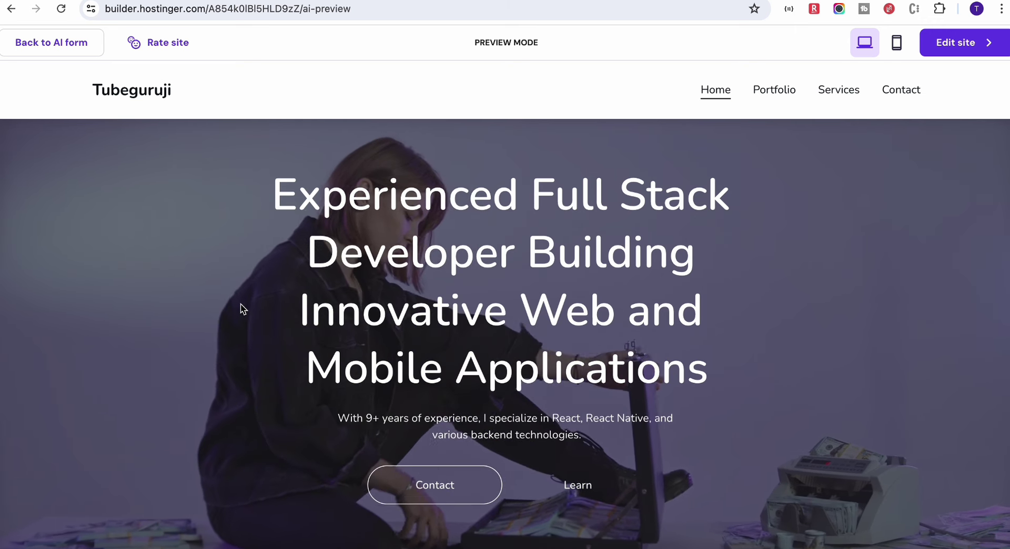
pyautogui.moveTo(257, 191); pyautogui.dragTo(724, 368)
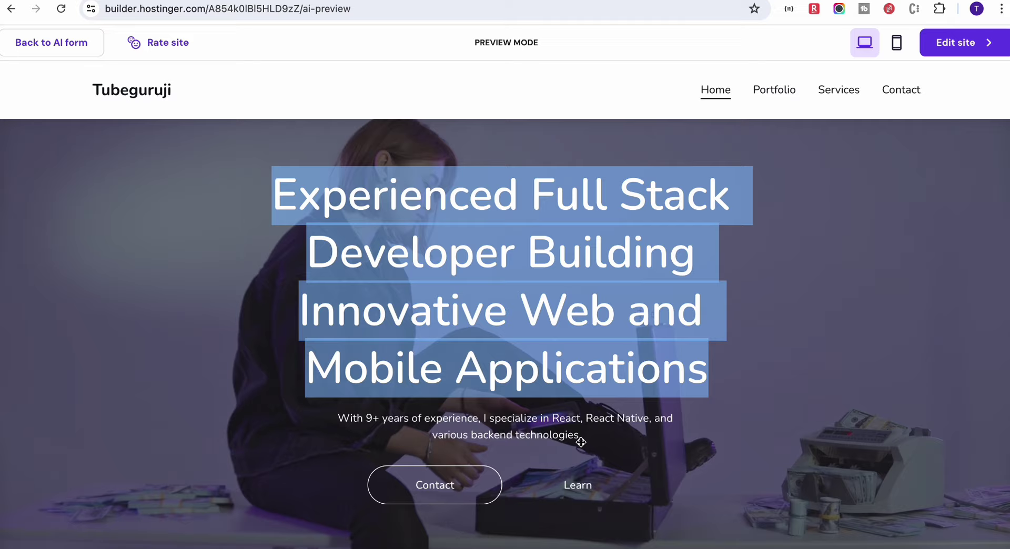
pyautogui.scroll(-2, 480, 466)
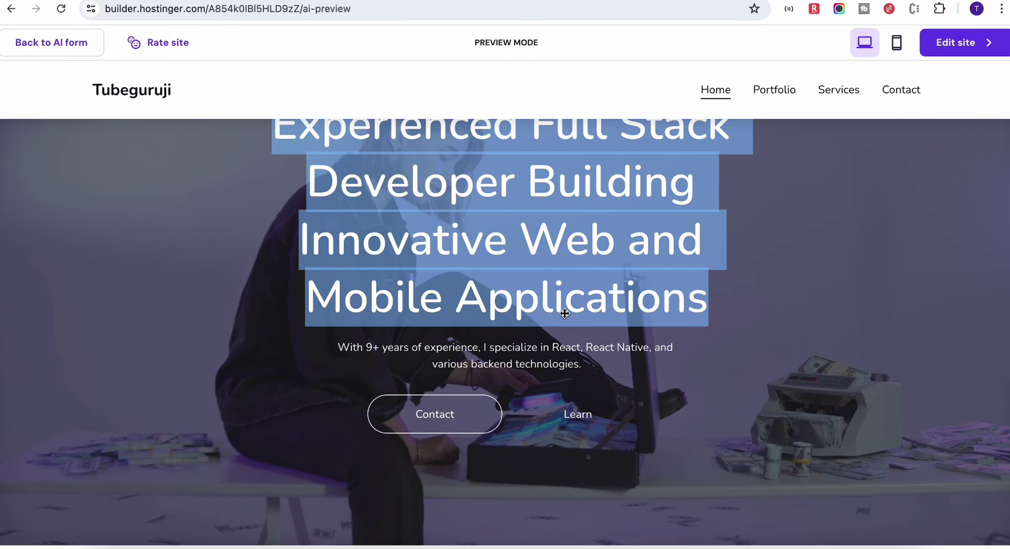
pyautogui.scroll(-10, 563, 314)
pyautogui.scroll(-2, 565, 314)
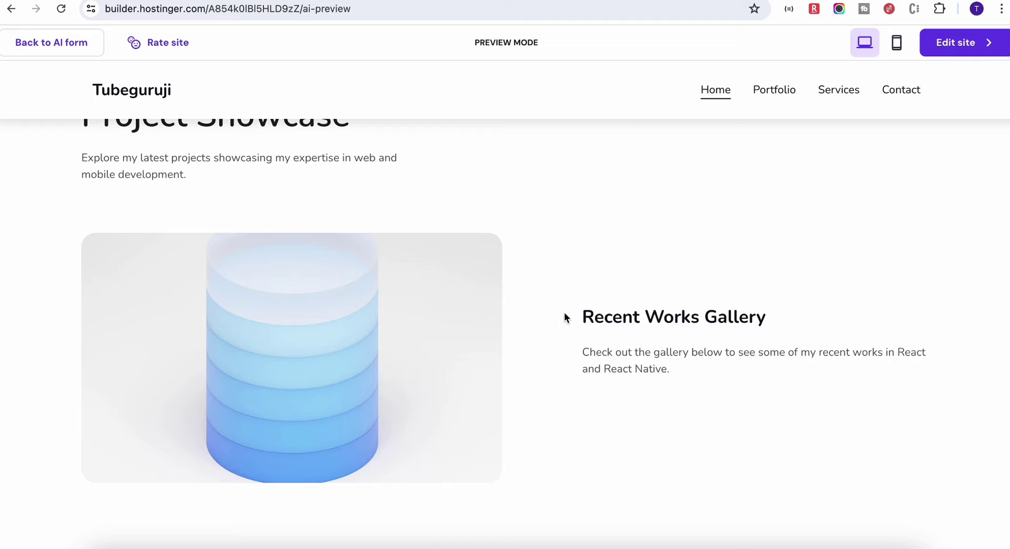
pyautogui.scroll(1, 565, 314)
pyautogui.scroll(-5, 564, 313)
pyautogui.scroll(-13, 564, 313)
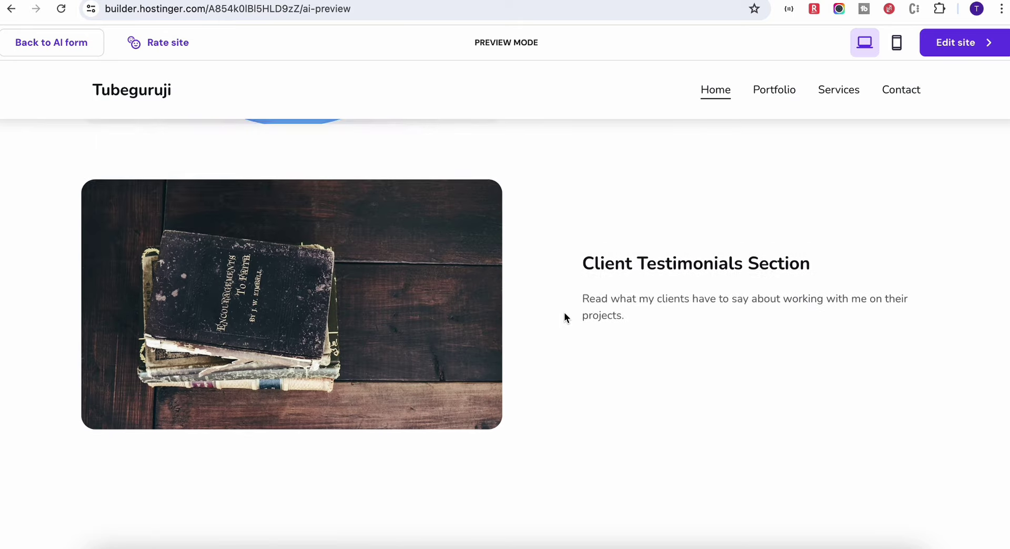
pyautogui.scroll(20, 564, 315)
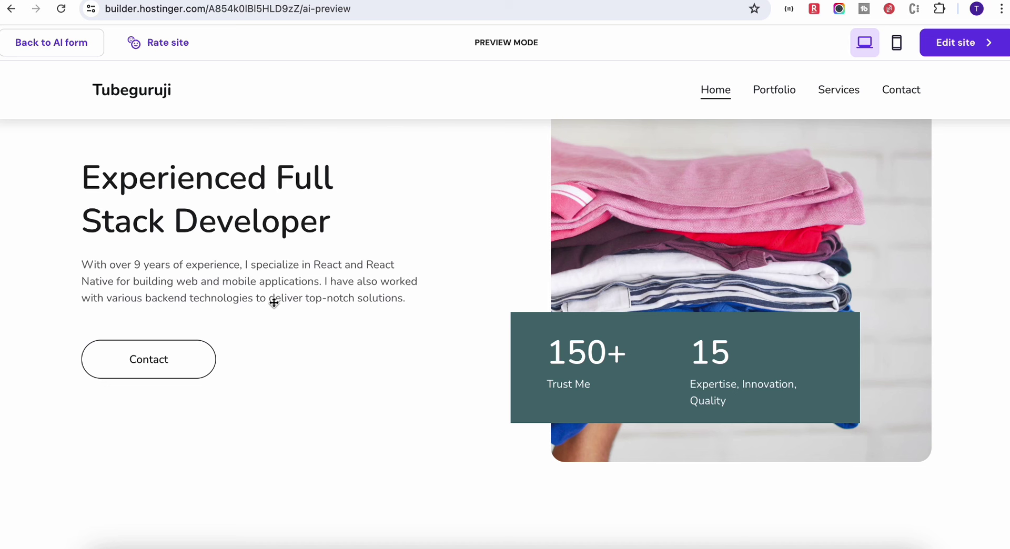
pyautogui.scroll(-2, 274, 302)
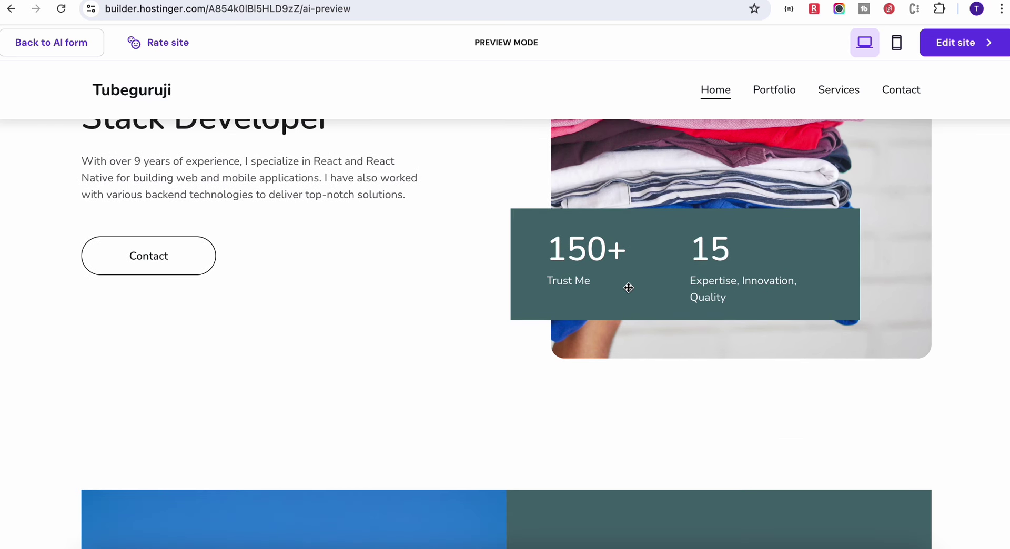
pyautogui.scroll(-5, 629, 287)
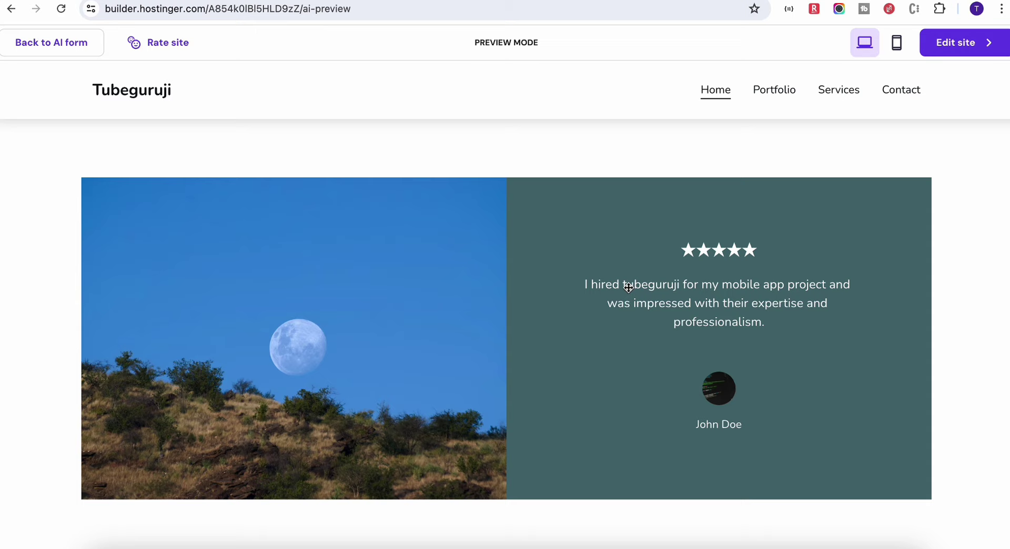
pyautogui.scroll(-5, 628, 287)
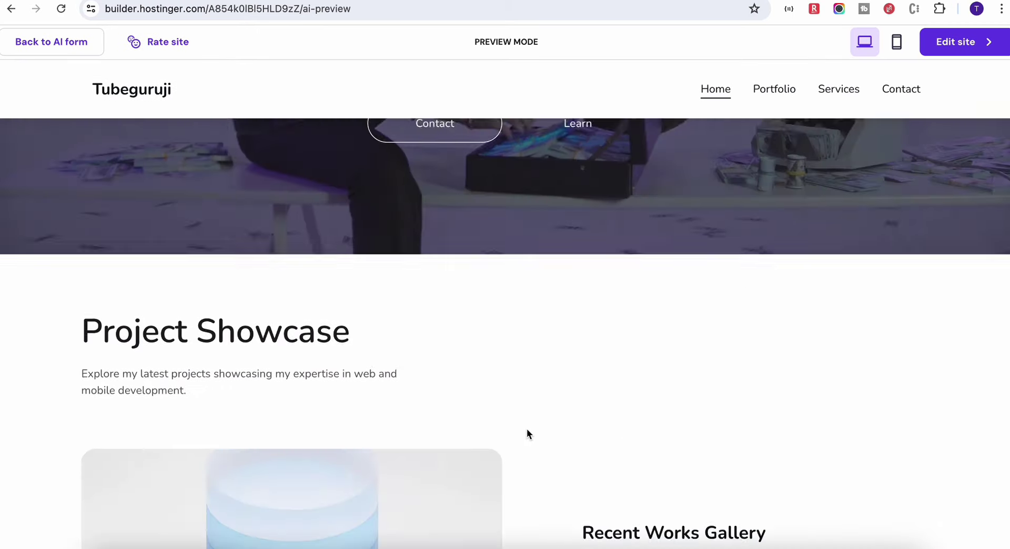
pyautogui.scroll(4, 527, 430)
pyautogui.click(896, 45)
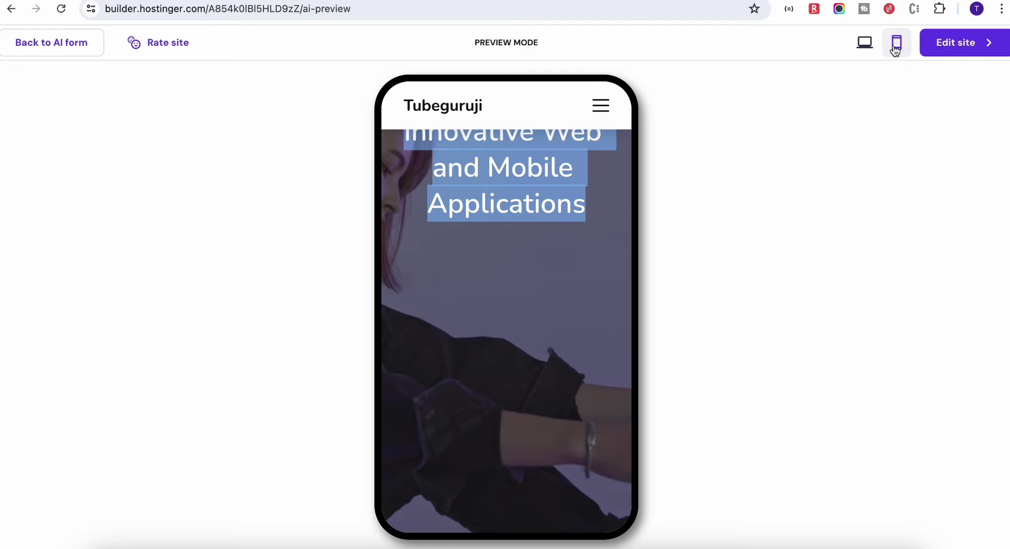
pyautogui.scroll(-3, 539, 284)
pyautogui.scroll(-15, 539, 284)
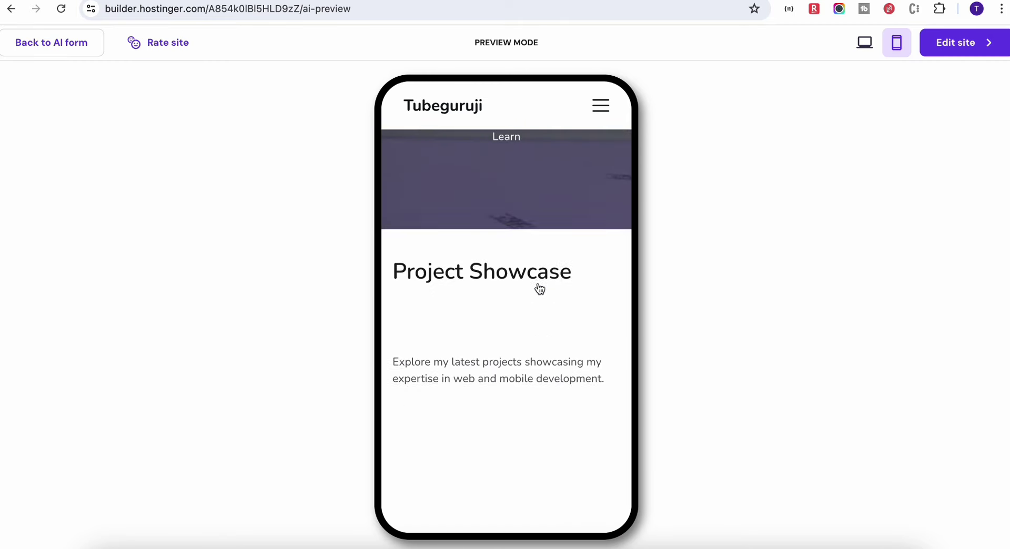
pyautogui.scroll(-3, 538, 284)
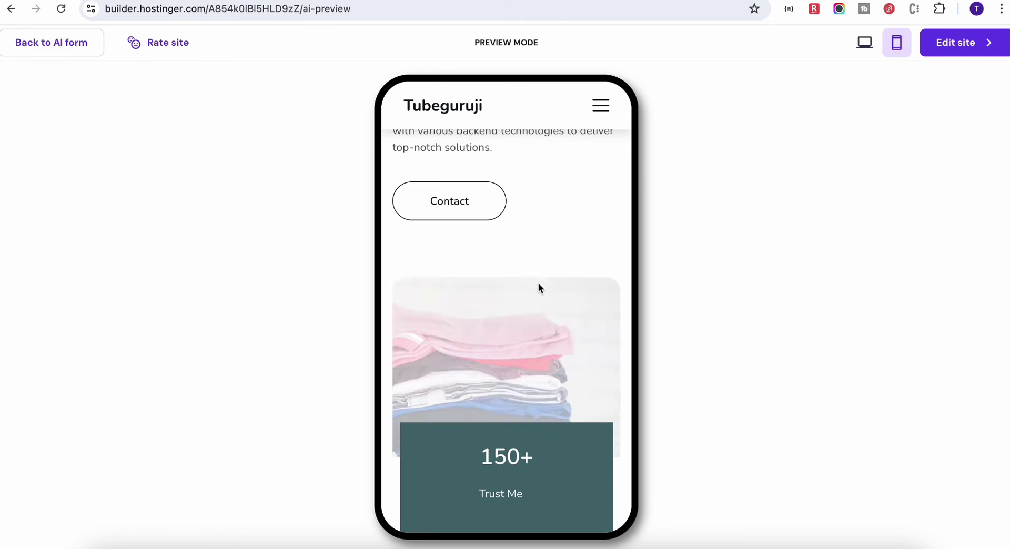
pyautogui.scroll(10, 538, 284)
pyautogui.click(864, 42)
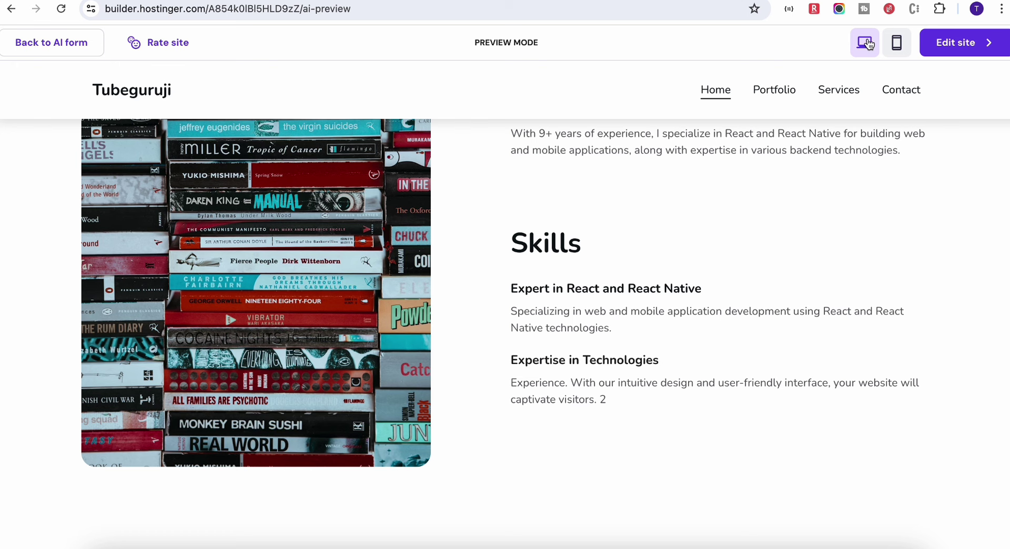
pyautogui.click(980, 43)
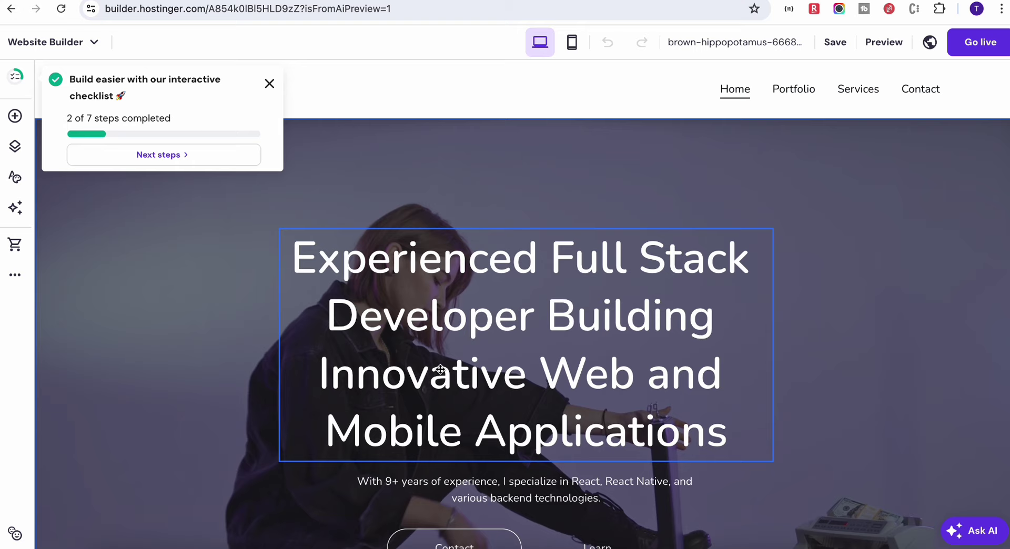
# - Dismiss the build checklist and add a new section just below the hero
pyautogui.click(269, 84)
pyautogui.scroll(-10, 321, 208)
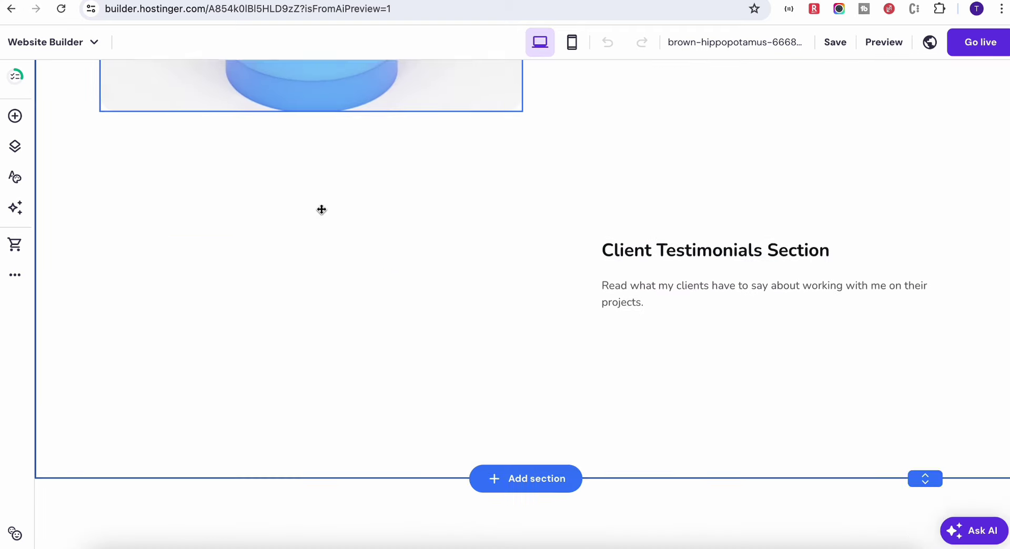
pyautogui.scroll(10, 322, 209)
pyautogui.scroll(-15, 321, 210)
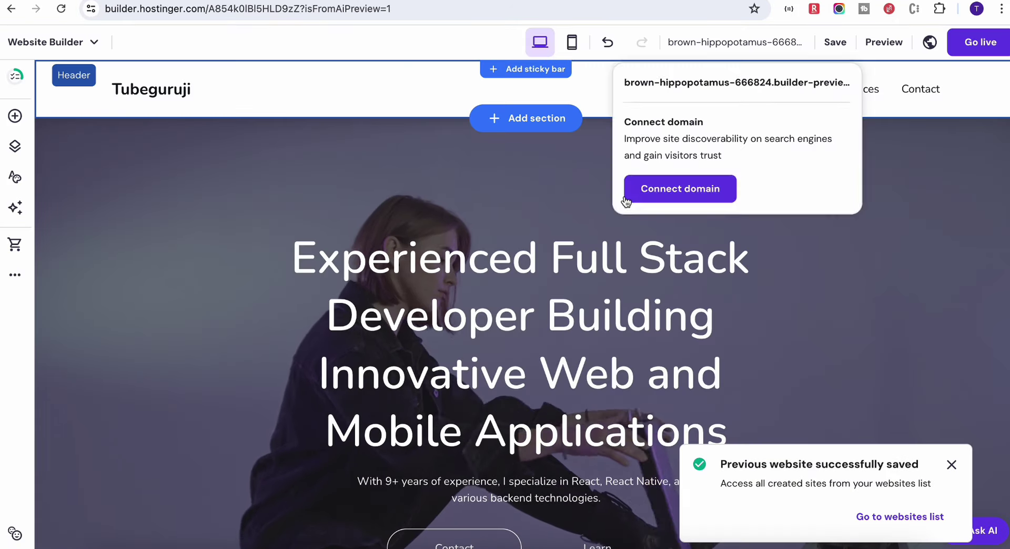
pyautogui.scroll(-3, 609, 242)
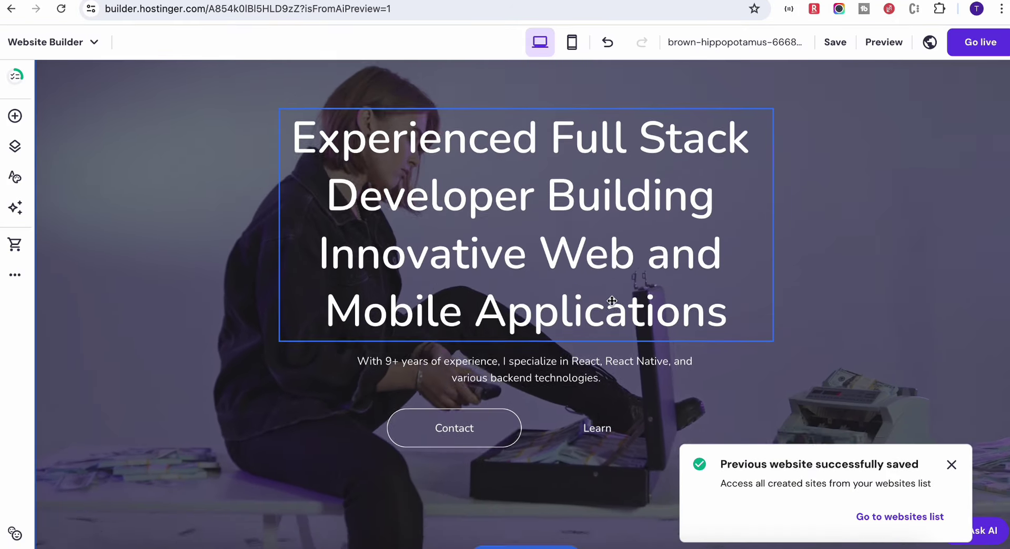
pyautogui.scroll(3, 387, 201)
pyautogui.scroll(-8, 370, 228)
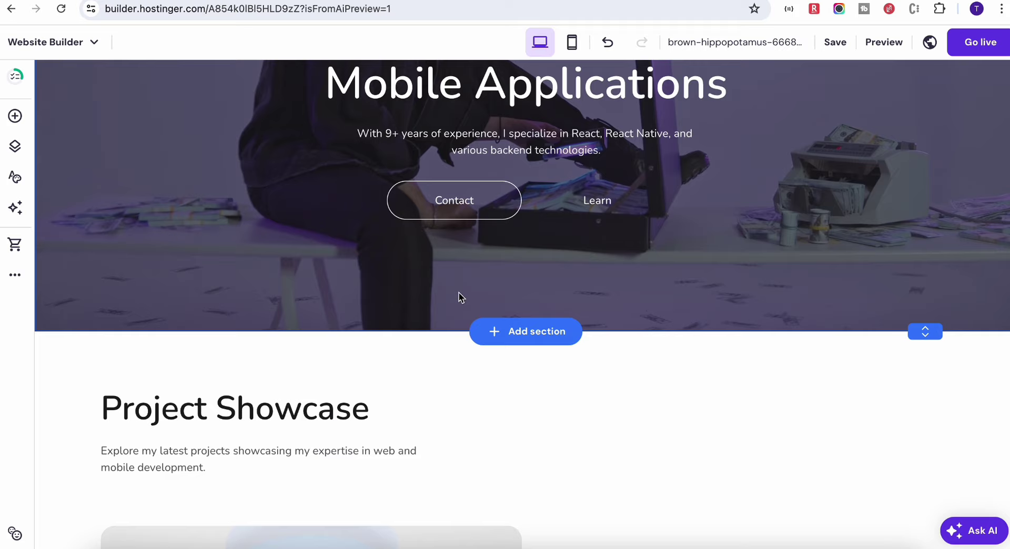
pyautogui.scroll(-2, 459, 297)
pyautogui.click(503, 275)
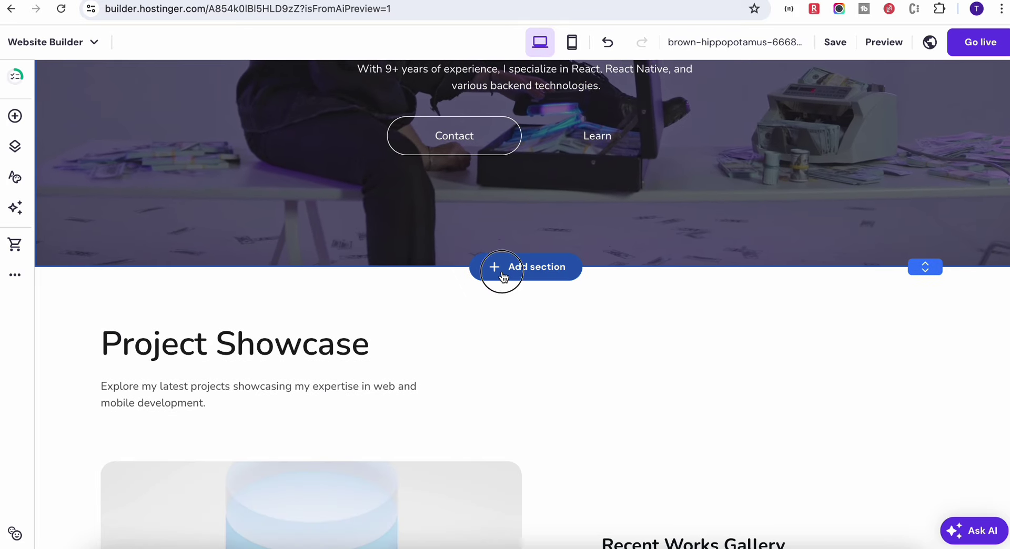
# - Add the purple three-image-card template and retitle its heading 'My Project Showcase'
pyautogui.scroll(-15, 590, 291)
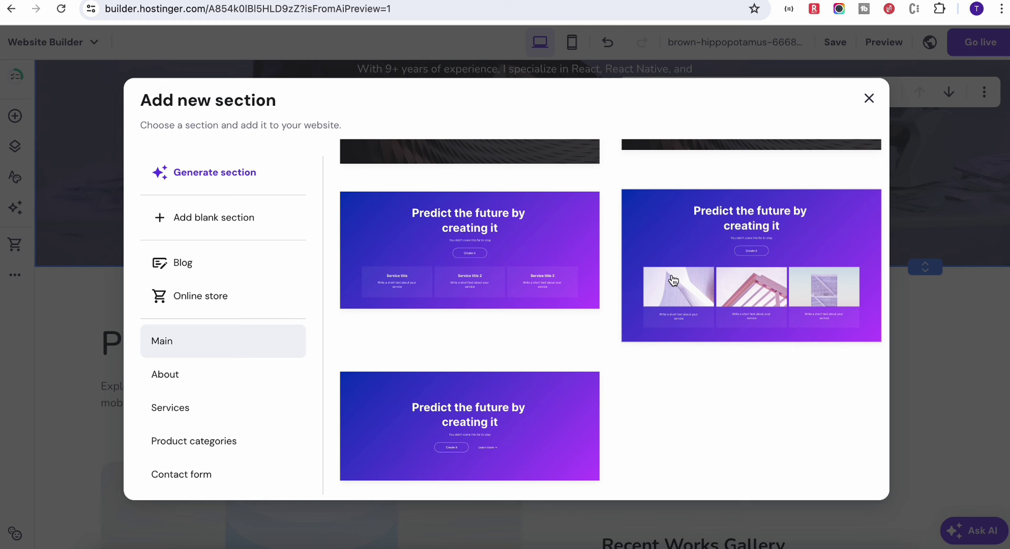
pyautogui.click(739, 269)
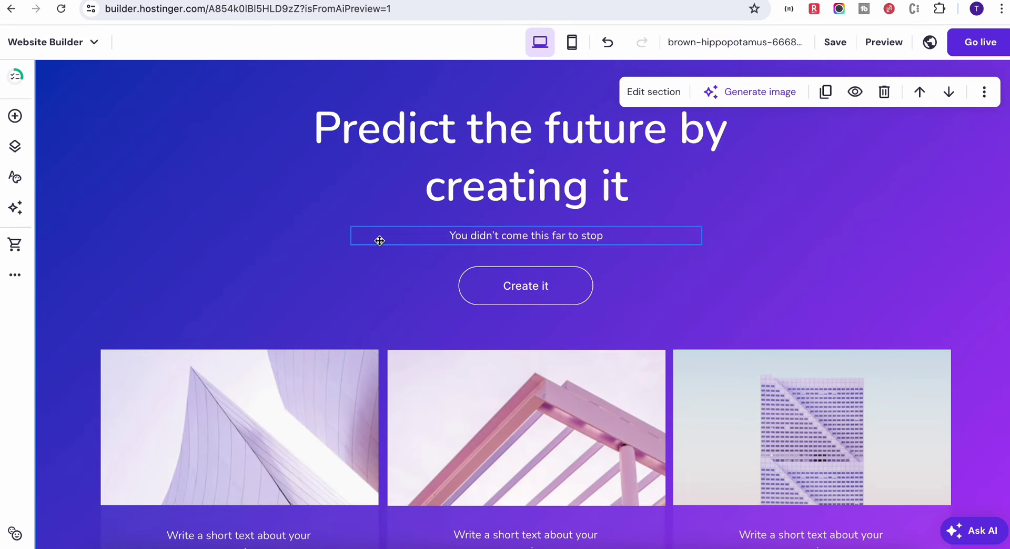
pyautogui.click(429, 138)
pyautogui.click(430, 139)
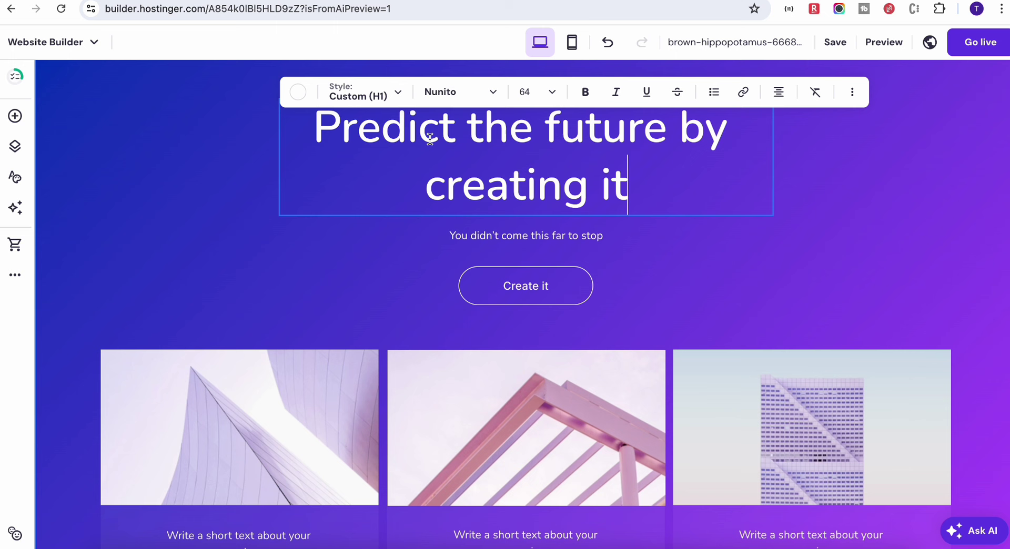
pyautogui.hotkey('ctrl', 'a')
pyautogui.press('BackSpace')
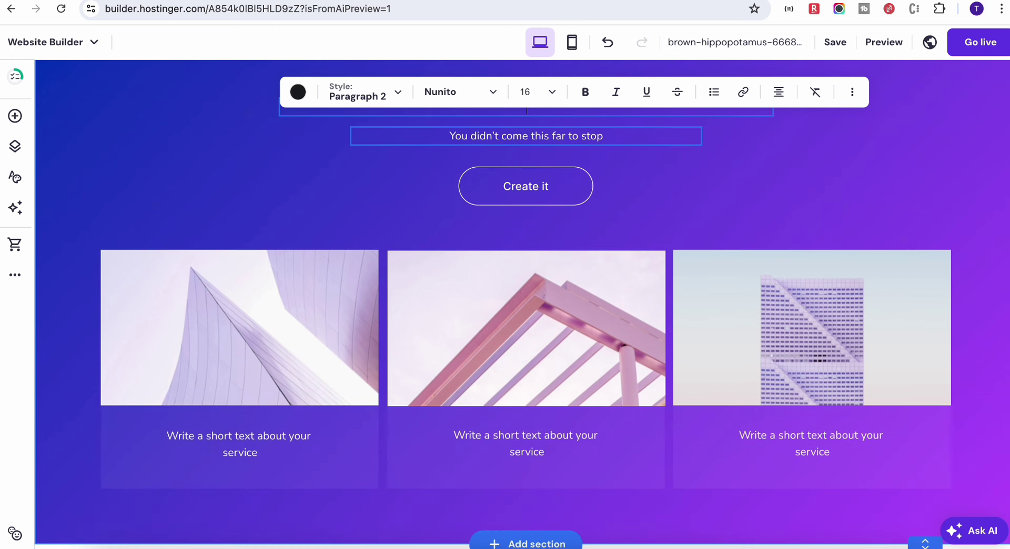
pyautogui.write('My')
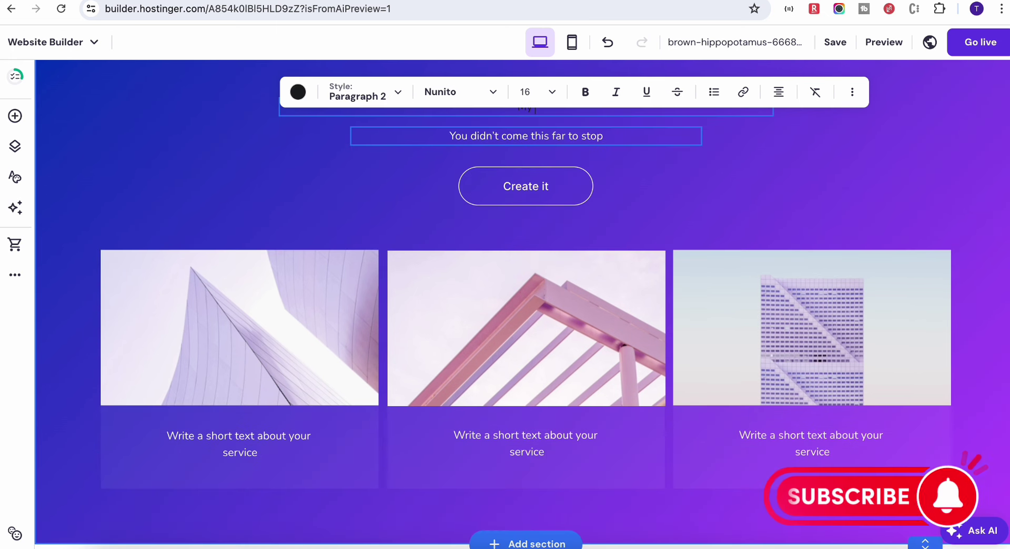
pyautogui.write(' Project Show')
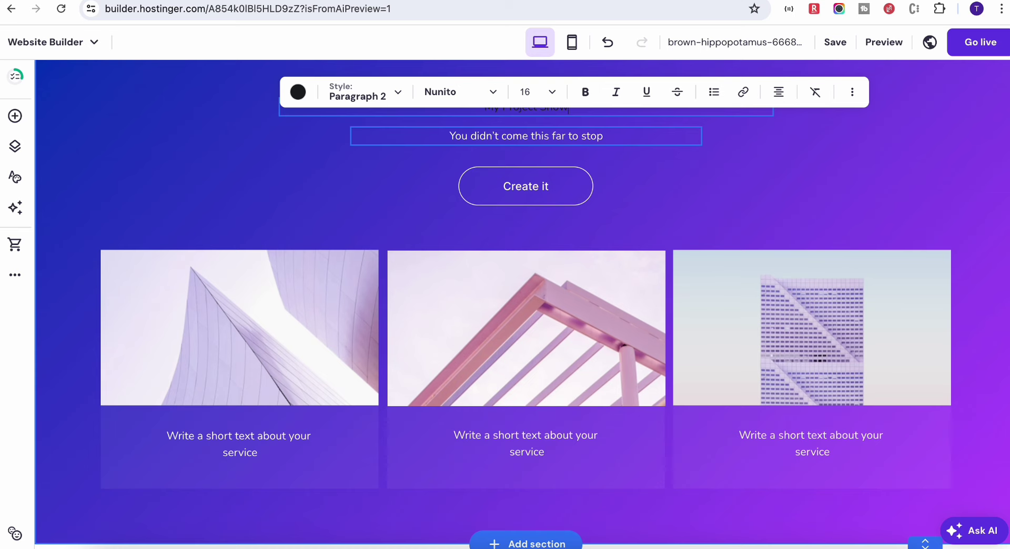
pyautogui.write('case')
# - Make the 'My Project Showcase' heading size 72 and white
pyautogui.scroll(2, 523, 213)
pyautogui.hotkey('ctrl', 'a')
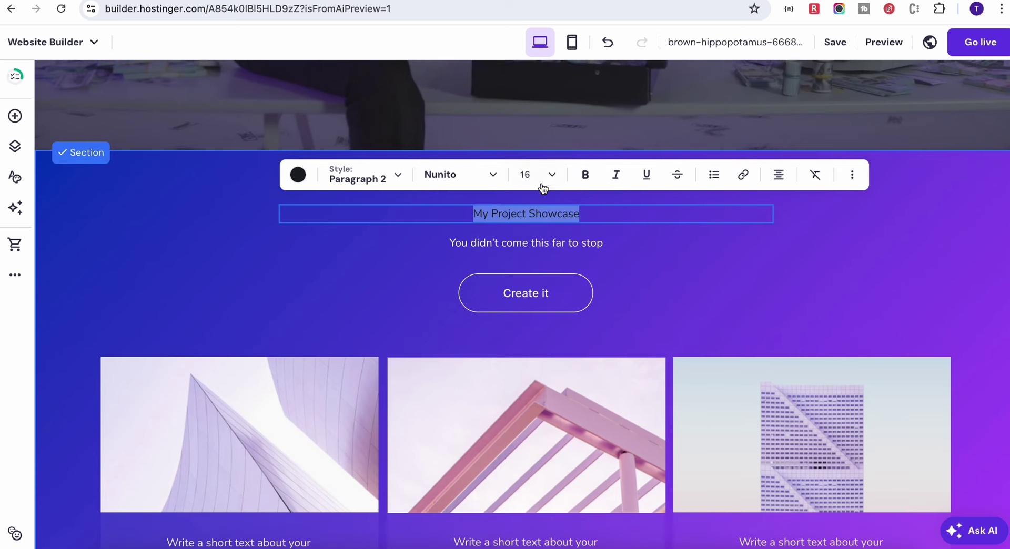
pyautogui.click(552, 177)
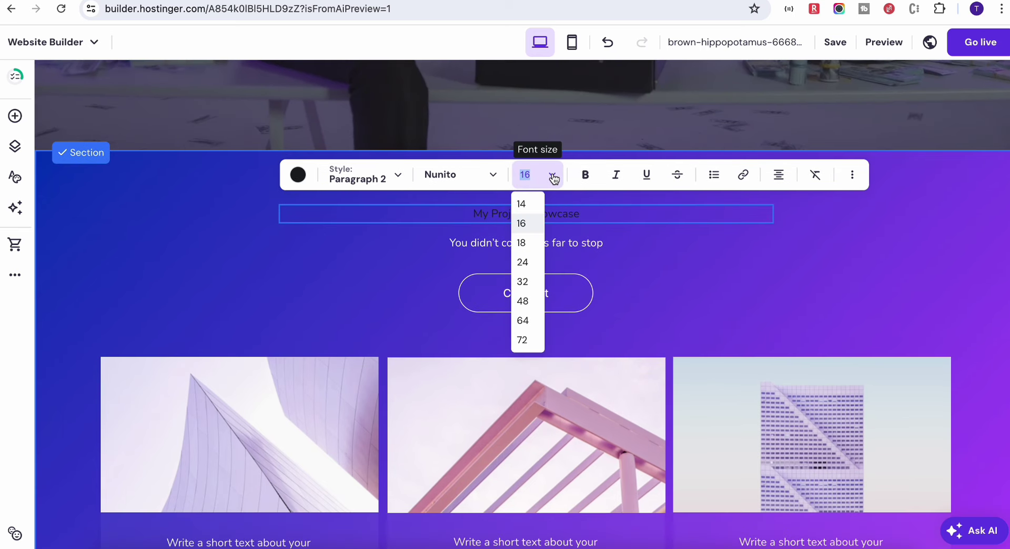
pyautogui.click(523, 339)
pyautogui.click(395, 176)
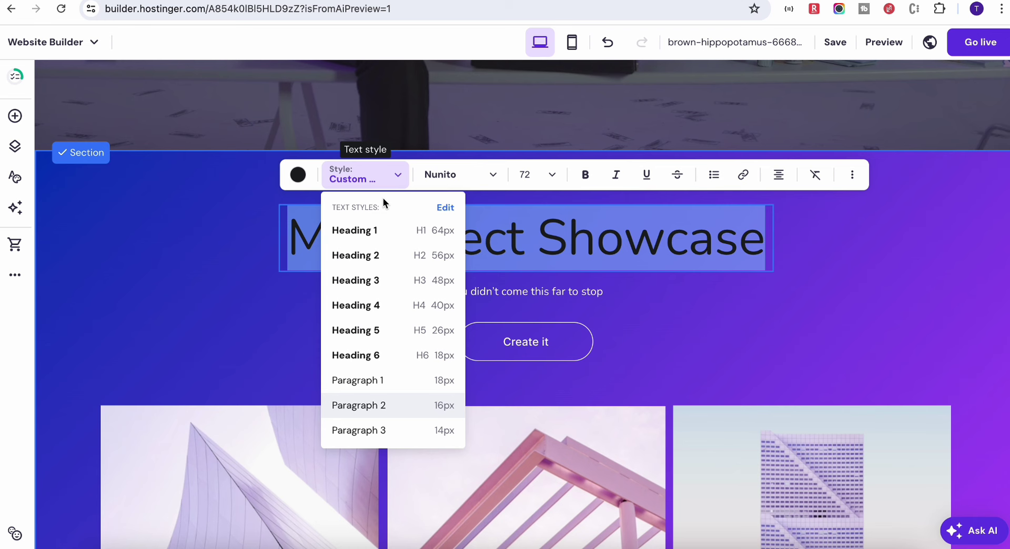
pyautogui.click(310, 178)
pyautogui.moveTo(305, 344); pyautogui.dragTo(292, 234)
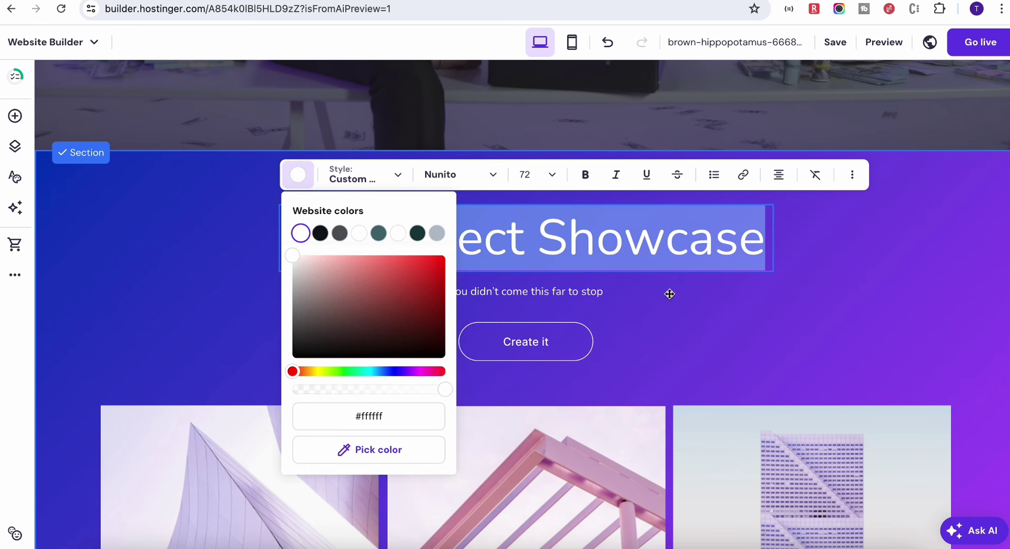
pyautogui.click(678, 370)
pyautogui.scroll(-5, 677, 366)
# - Select the middle card image, then browse the Add elements and Pages sidebar panels
pyautogui.click(525, 214)
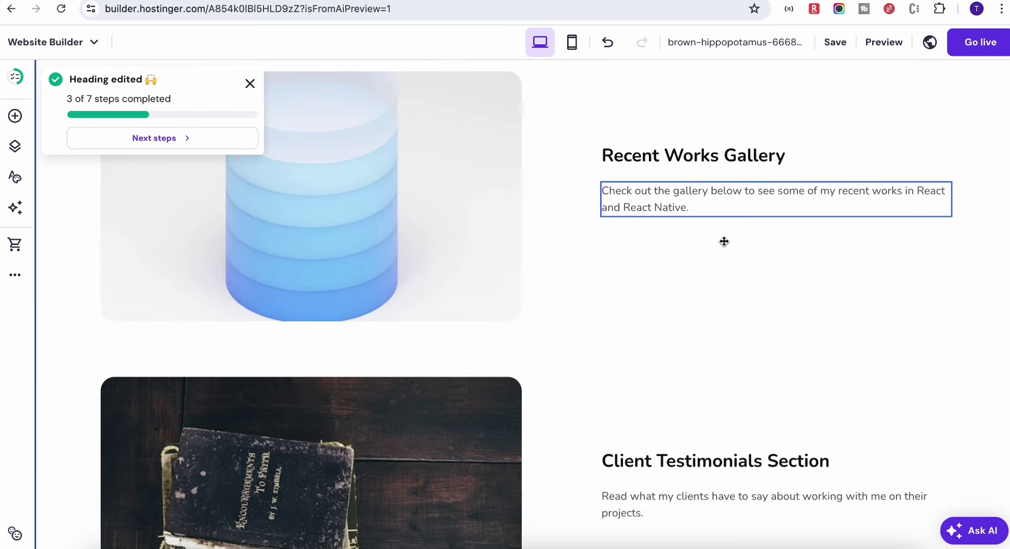
pyautogui.scroll(-1, 723, 242)
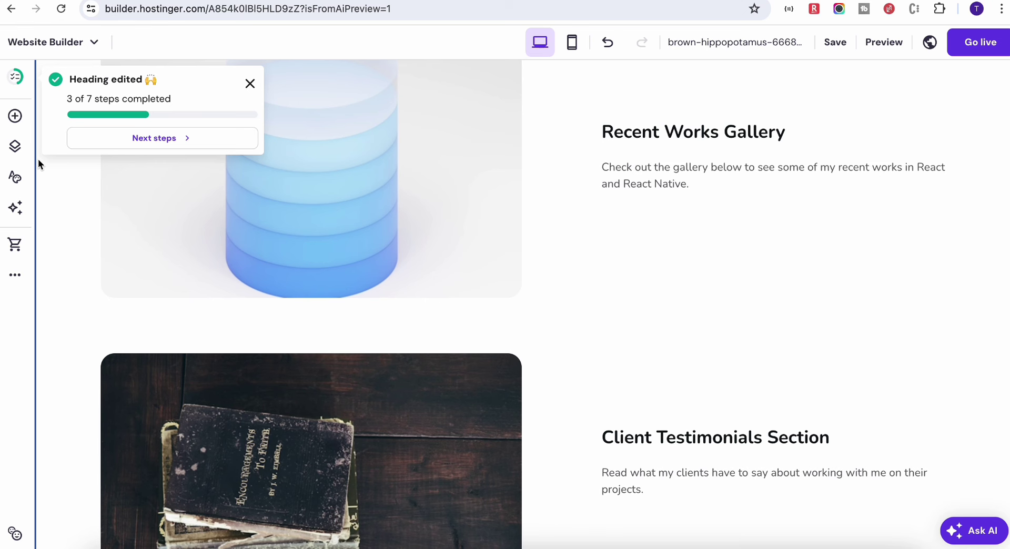
pyautogui.click(15, 116)
pyautogui.scroll(-2, 141, 229)
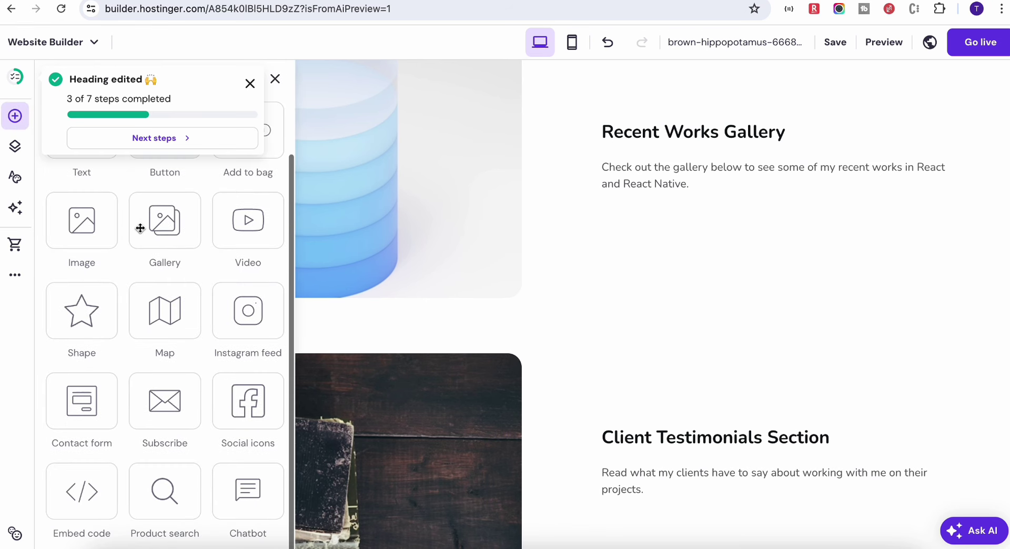
pyautogui.click(249, 83)
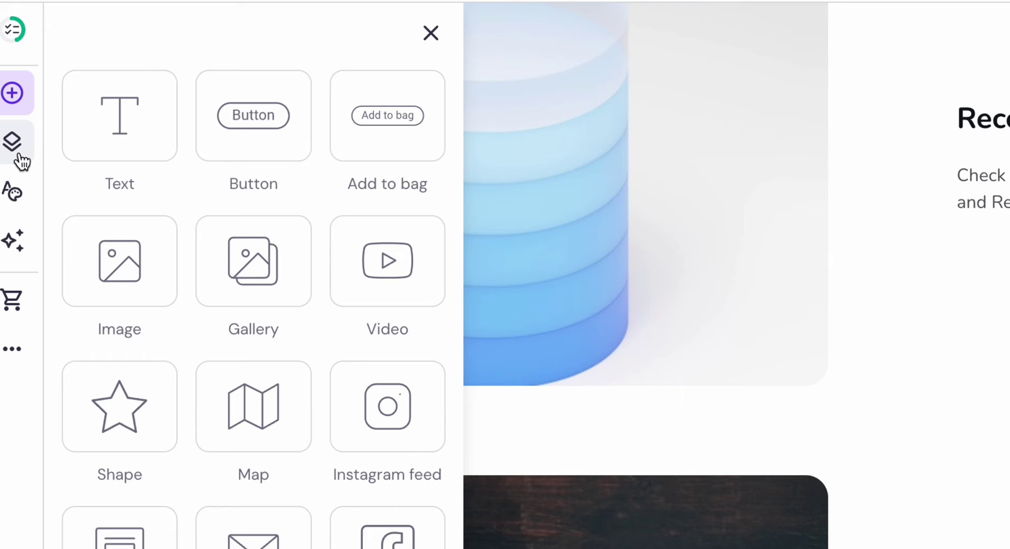
pyautogui.click(21, 150)
pyautogui.scroll(-3, 196, 281)
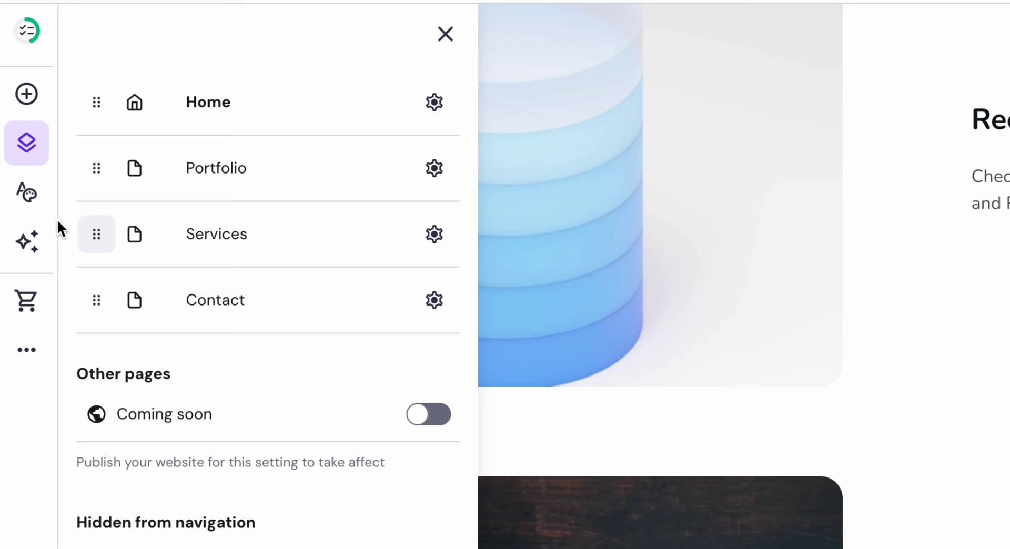
# - Look through the Website styles Colors, Fonts, Buttons and Animations settings
pyautogui.click(27, 192)
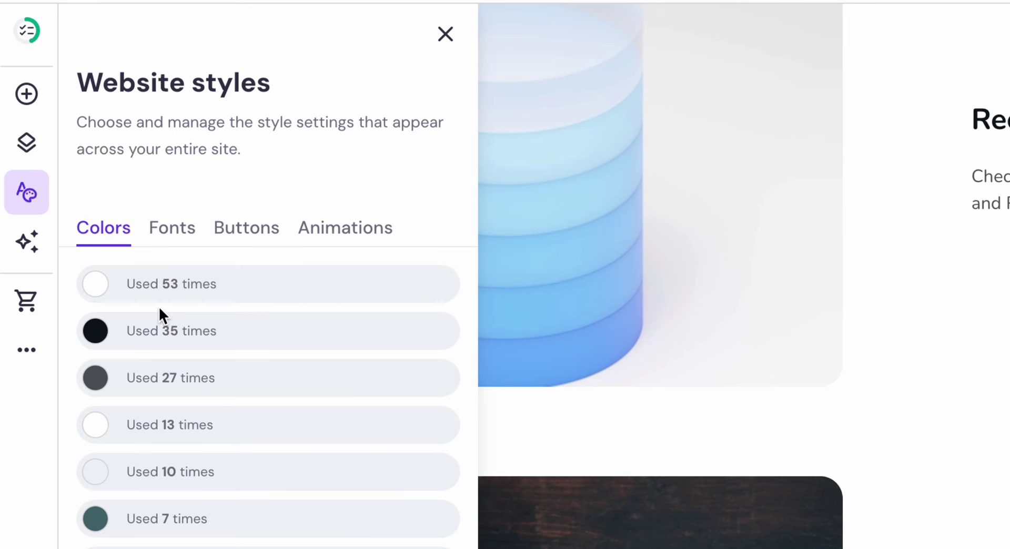
pyautogui.click(174, 234)
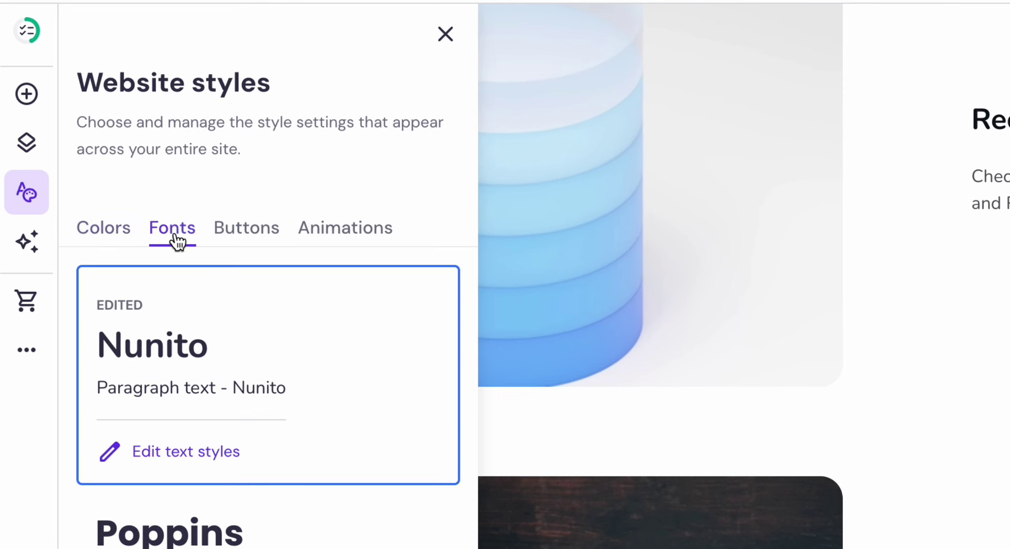
pyautogui.click(236, 238)
pyautogui.click(320, 235)
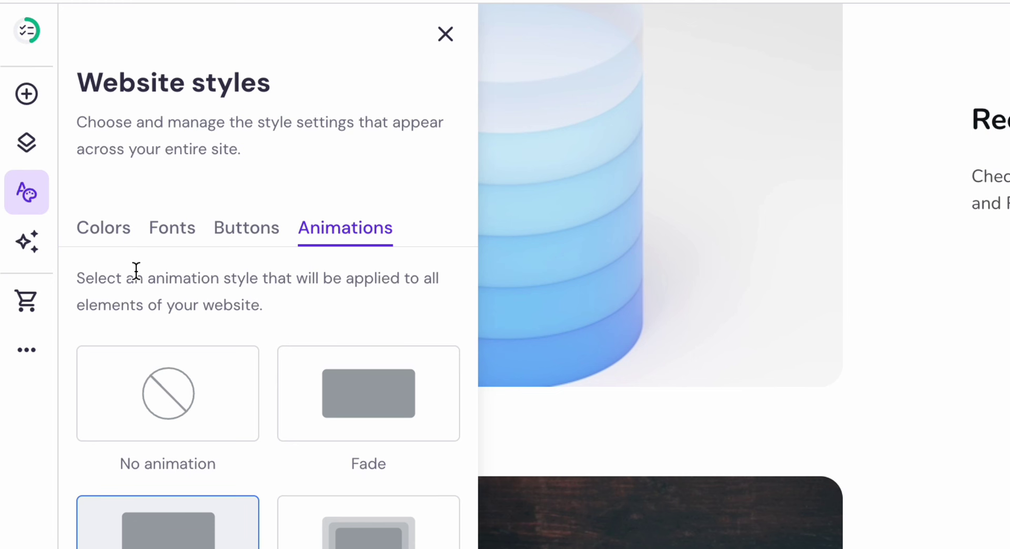
# - Show the AI tools menu with Image Generator, Writer, SEO Assistant and Logo Maker
pyautogui.click(23, 250)
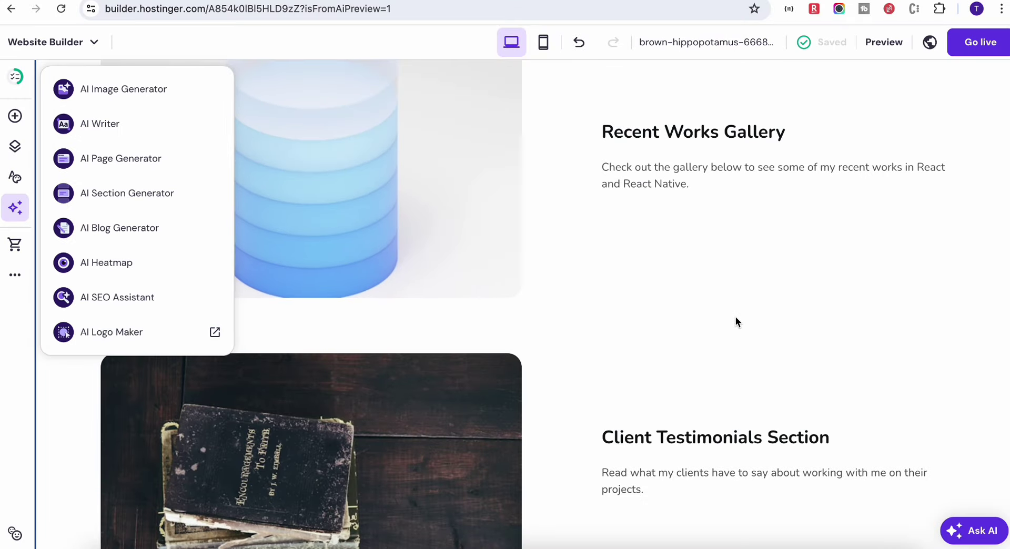
# - Select the folded-clothes image in the full stack developer section and launch its AI image generator
pyautogui.click(735, 316)
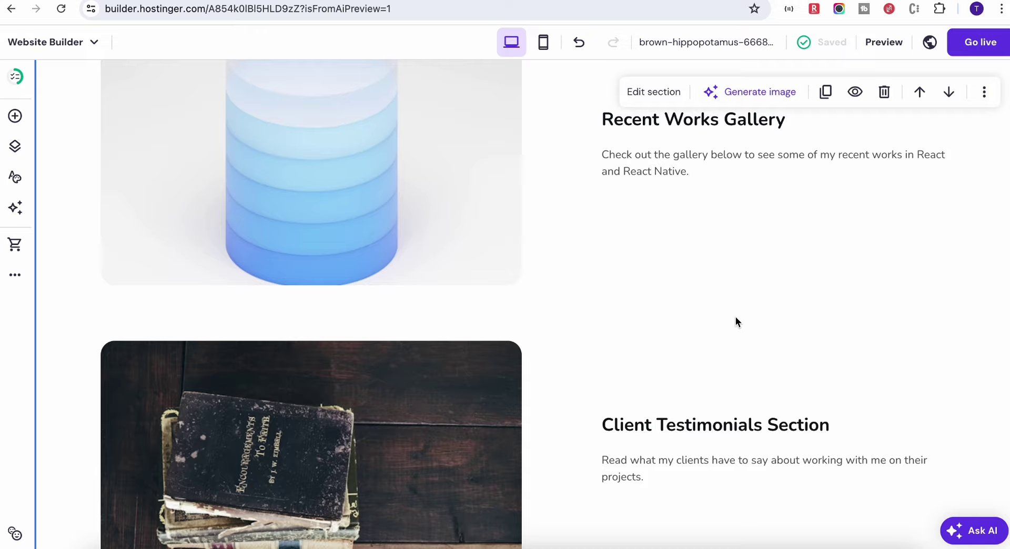
pyautogui.scroll(-15, 735, 317)
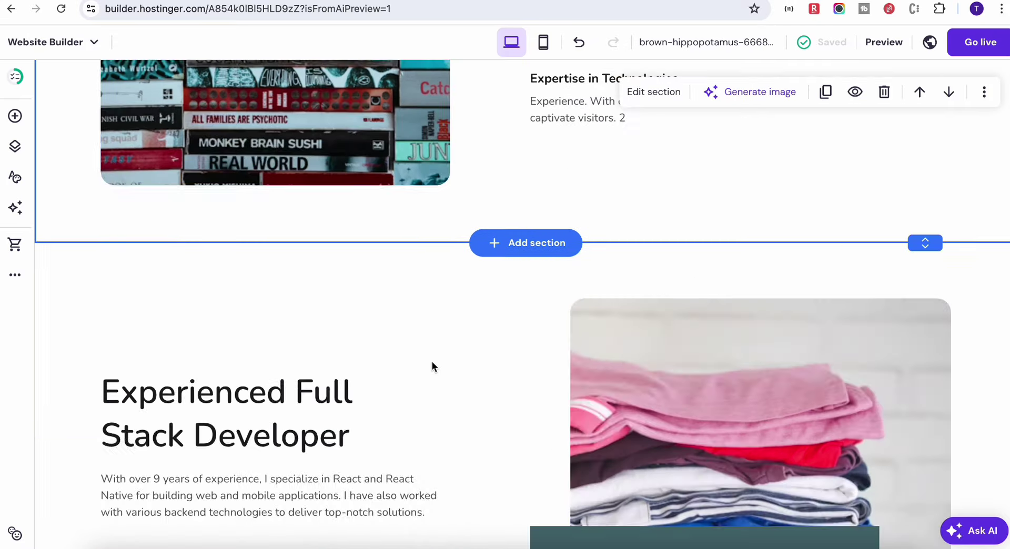
pyautogui.scroll(-5, 432, 363)
pyautogui.scroll(1, 432, 363)
pyautogui.click(775, 213)
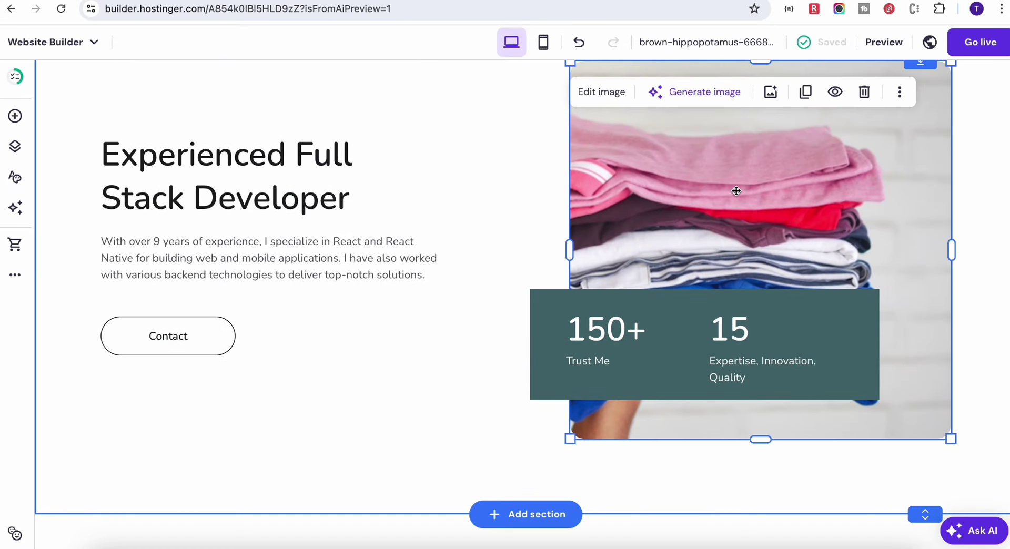
pyautogui.scroll(1, 622, 216)
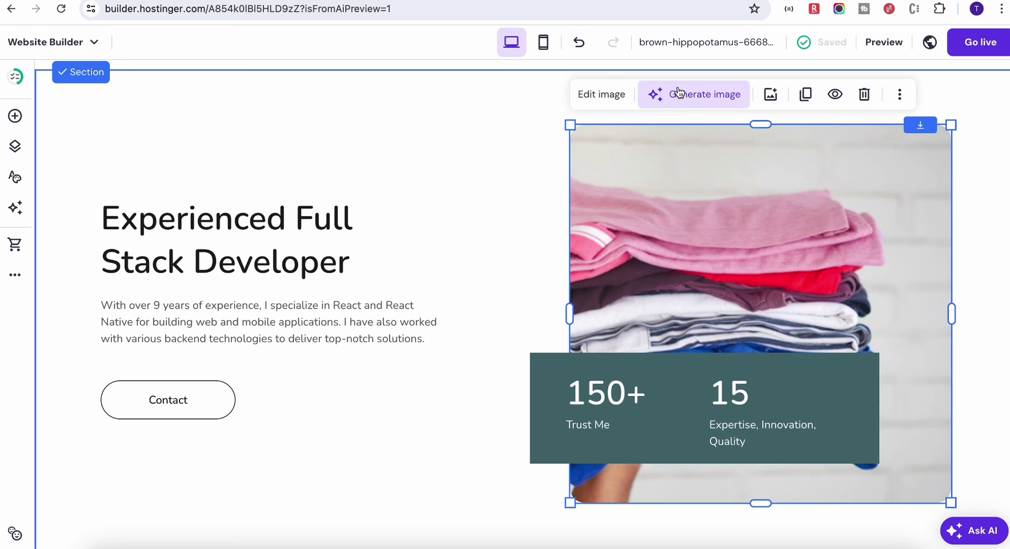
pyautogui.click(770, 98)
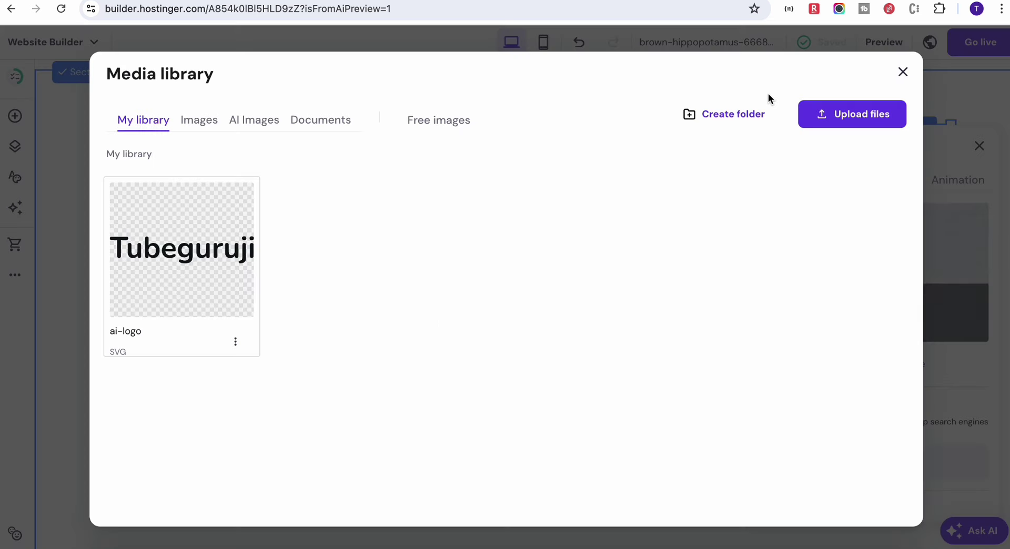
pyautogui.click(905, 75)
pyautogui.click(679, 105)
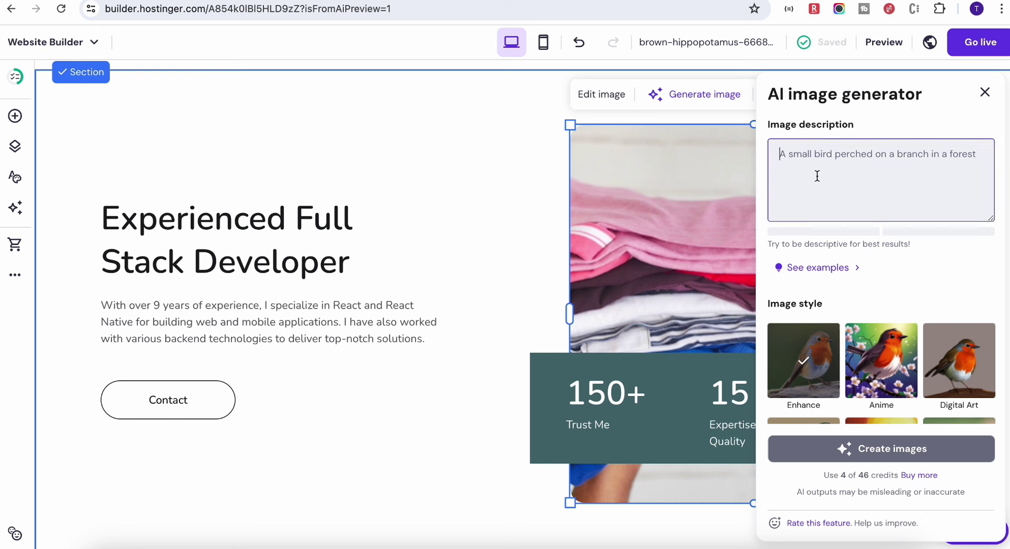
# - Generate AI images for 'Man coding on laptop' and replace the hero's clothes image with the second result
pyautogui.write('Man codi')
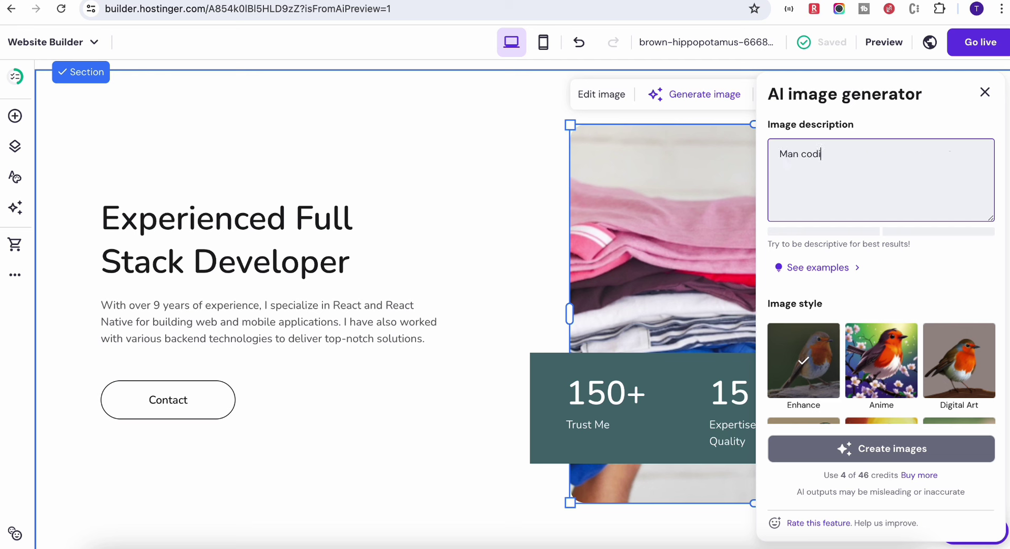
pyautogui.write('ng on laptop')
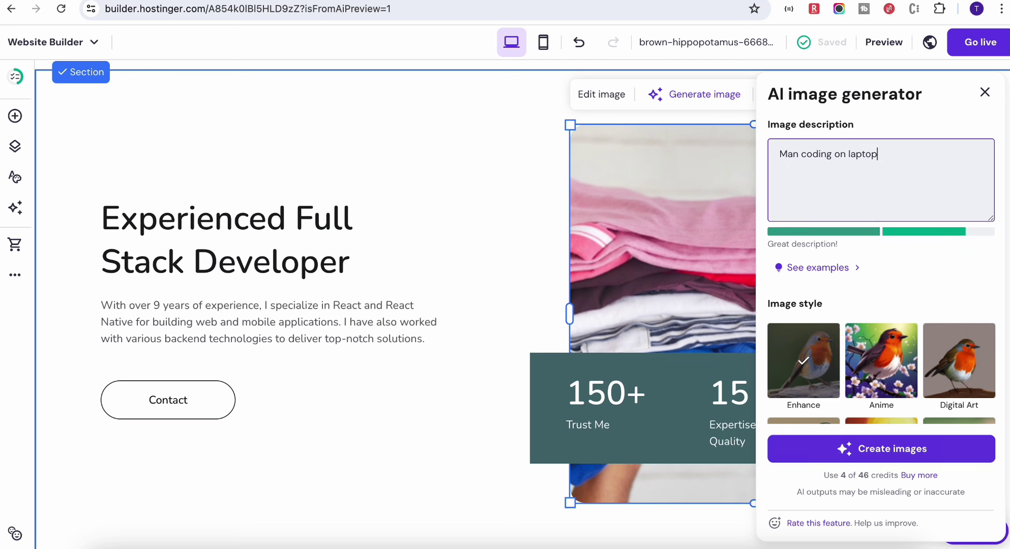
pyautogui.click(890, 450)
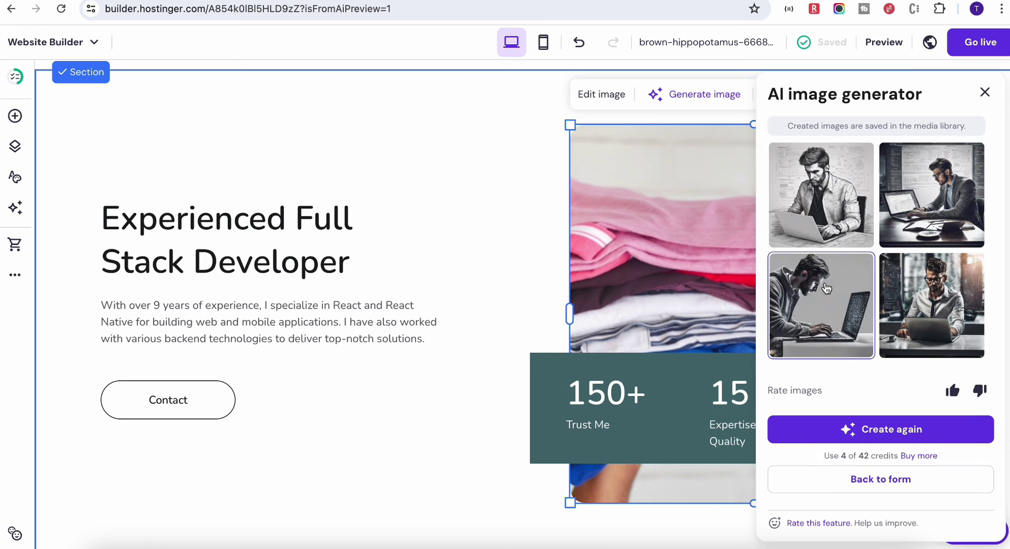
pyautogui.click(918, 208)
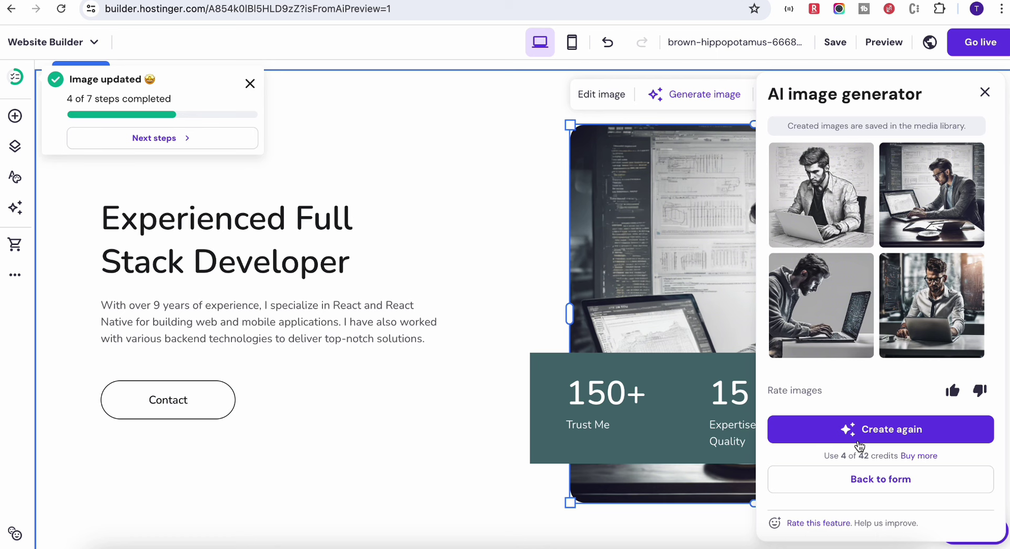
pyautogui.click(984, 92)
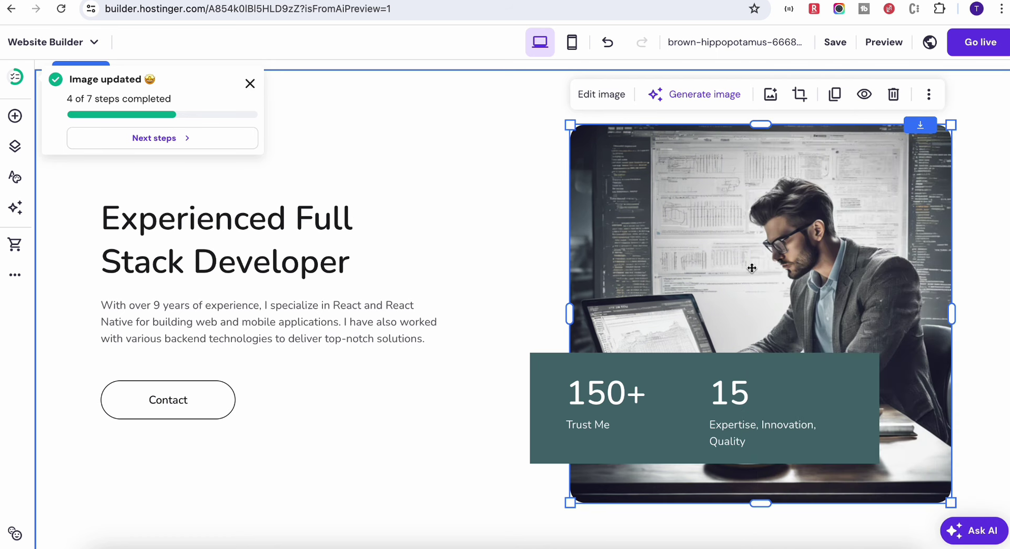
pyautogui.scroll(-1, 432, 288)
pyautogui.scroll(-3, 431, 282)
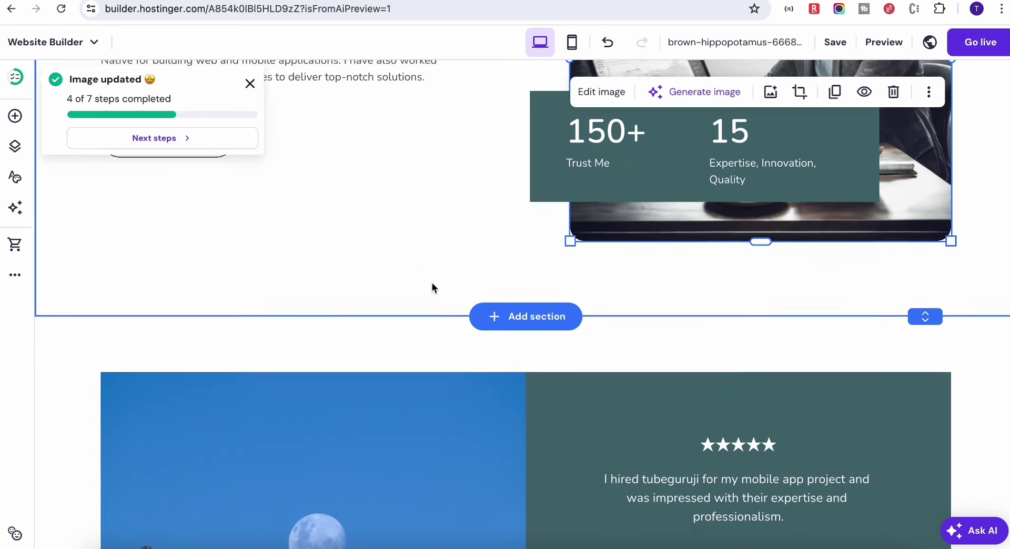
pyautogui.scroll(5, 431, 283)
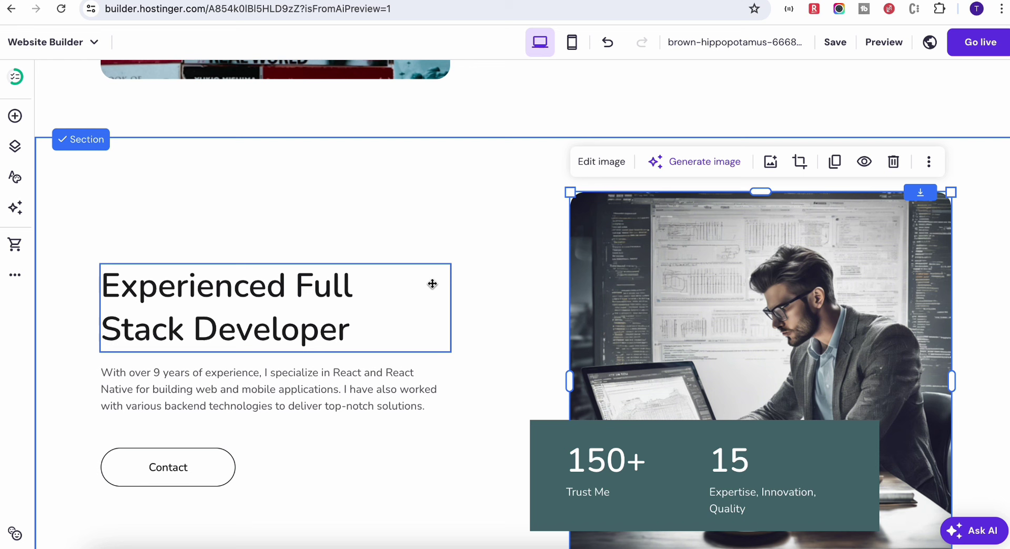
pyautogui.click(605, 154)
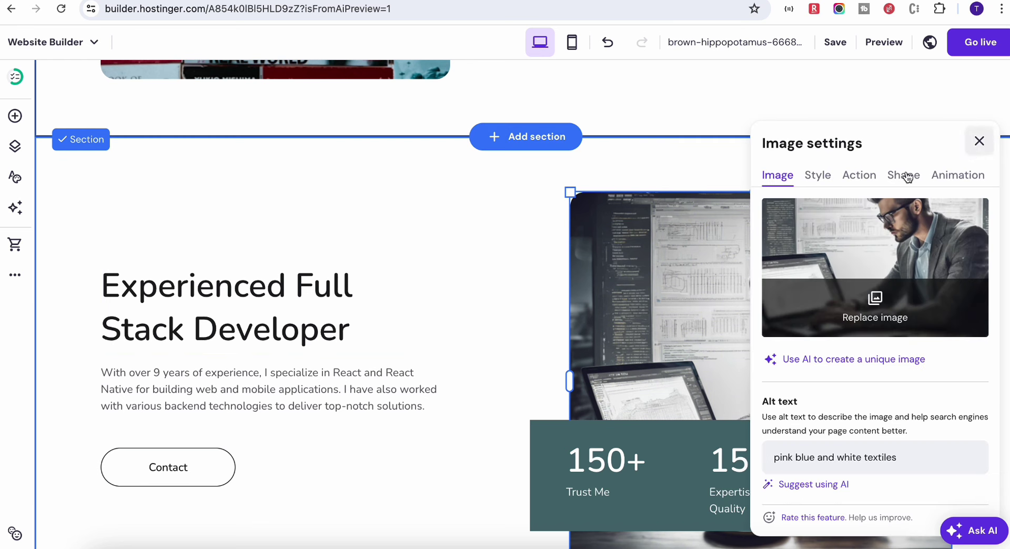
pyautogui.click(820, 175)
pyautogui.click(857, 175)
pyautogui.click(902, 175)
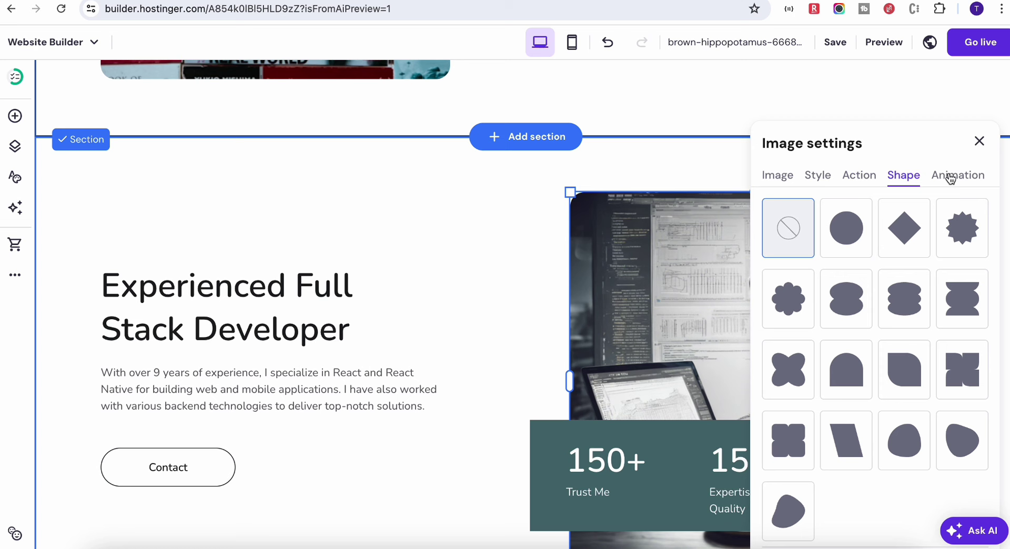
pyautogui.click(950, 179)
pyautogui.click(979, 141)
pyautogui.scroll(8, 453, 357)
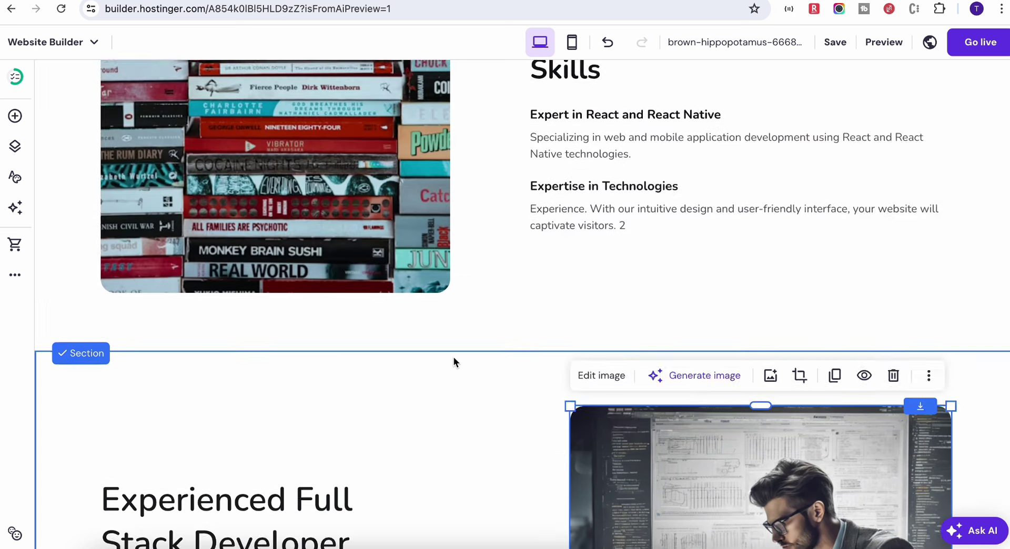
pyautogui.click(623, 209)
pyautogui.scroll(-3, 678, 253)
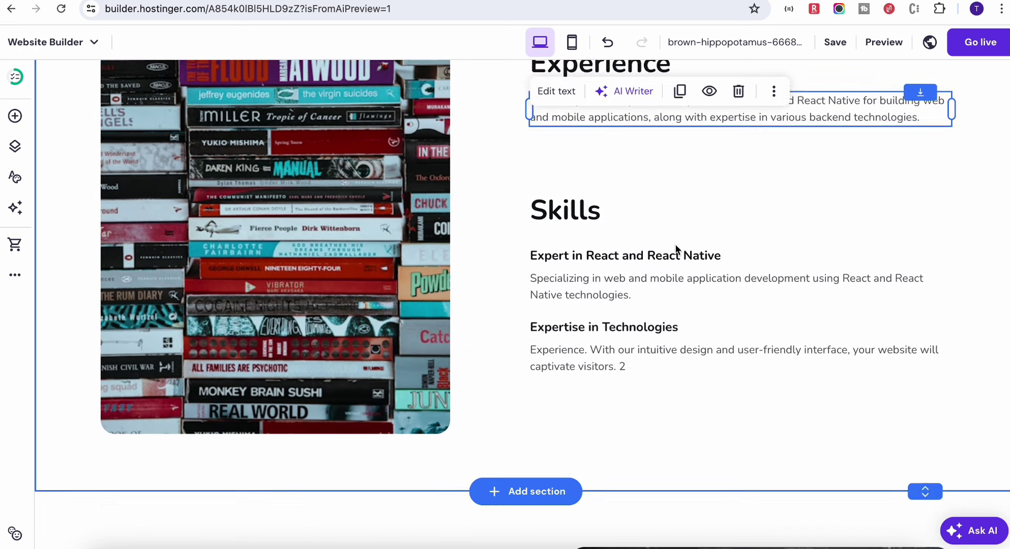
# - Select the Skills paragraph and review the whole page from hero to testimonials while it auto-saves
pyautogui.click(558, 194)
pyautogui.scroll(-4, 558, 194)
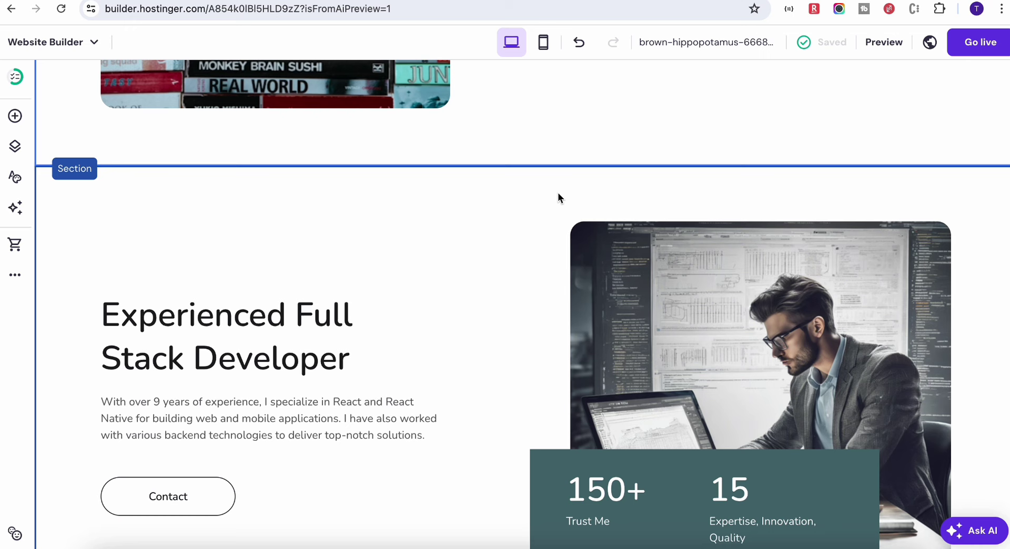
pyautogui.scroll(-20, 557, 197)
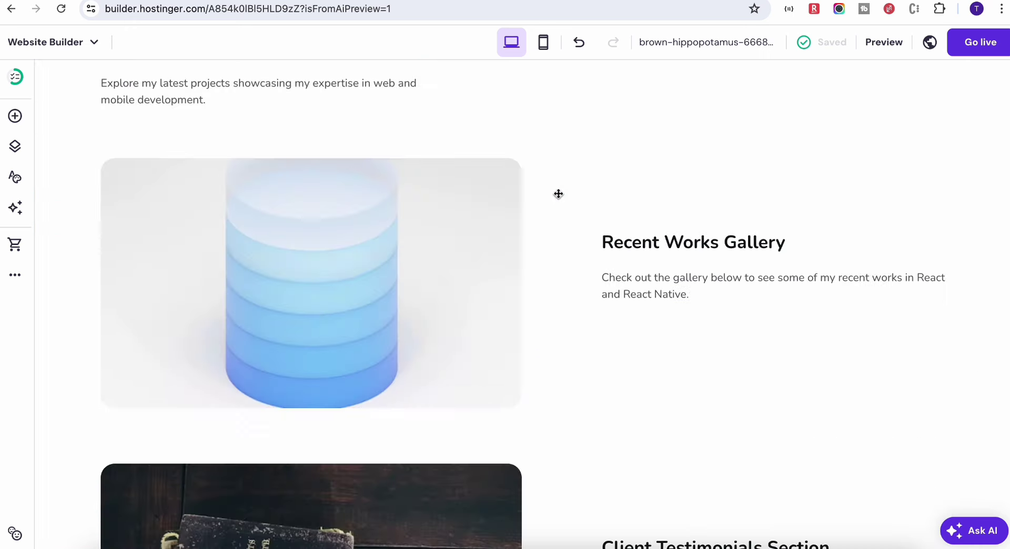
pyautogui.scroll(6, 558, 194)
pyautogui.scroll(20, 558, 193)
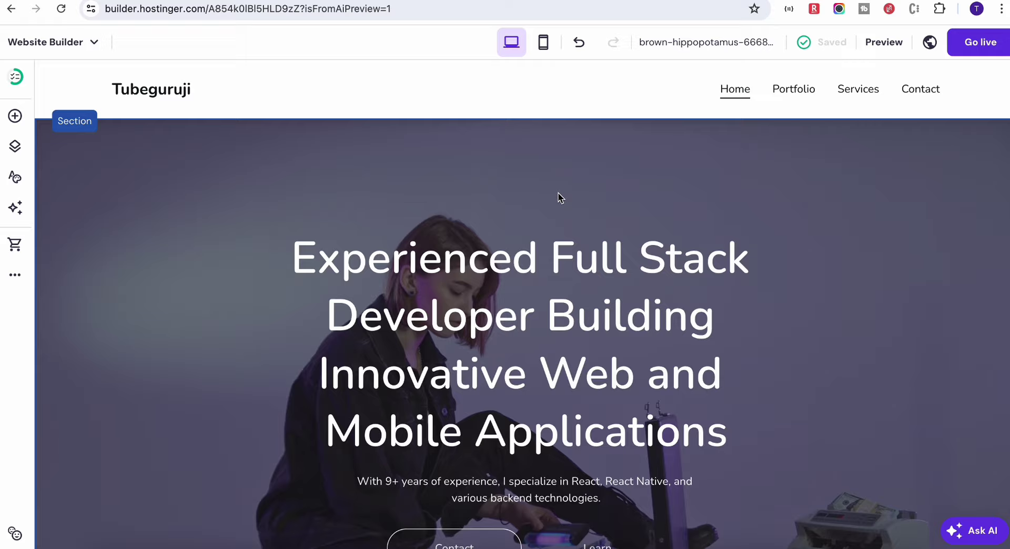
pyautogui.scroll(-19, 558, 194)
pyautogui.scroll(-1, 558, 193)
pyautogui.scroll(-8, 557, 193)
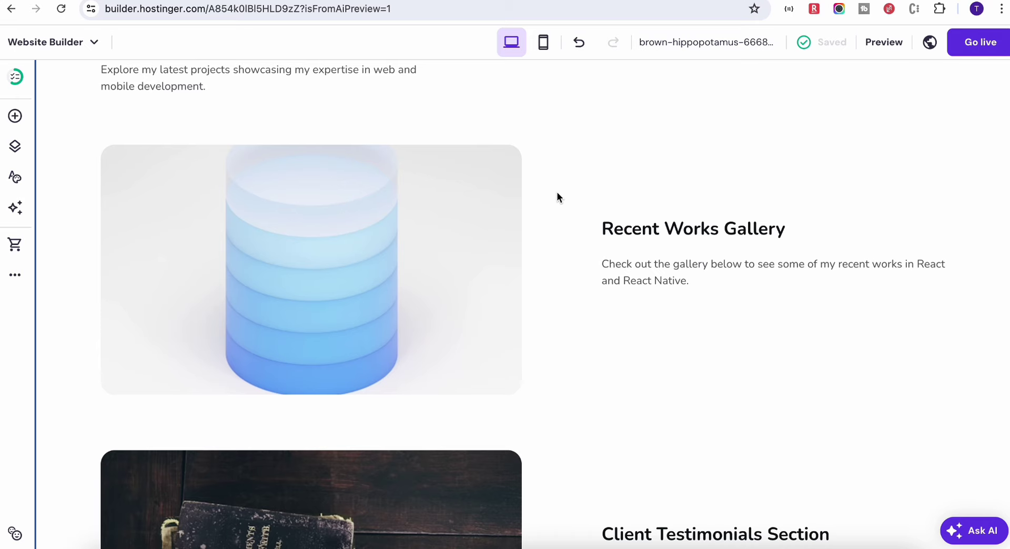
pyautogui.scroll(-10, 556, 195)
pyautogui.scroll(20, 675, 290)
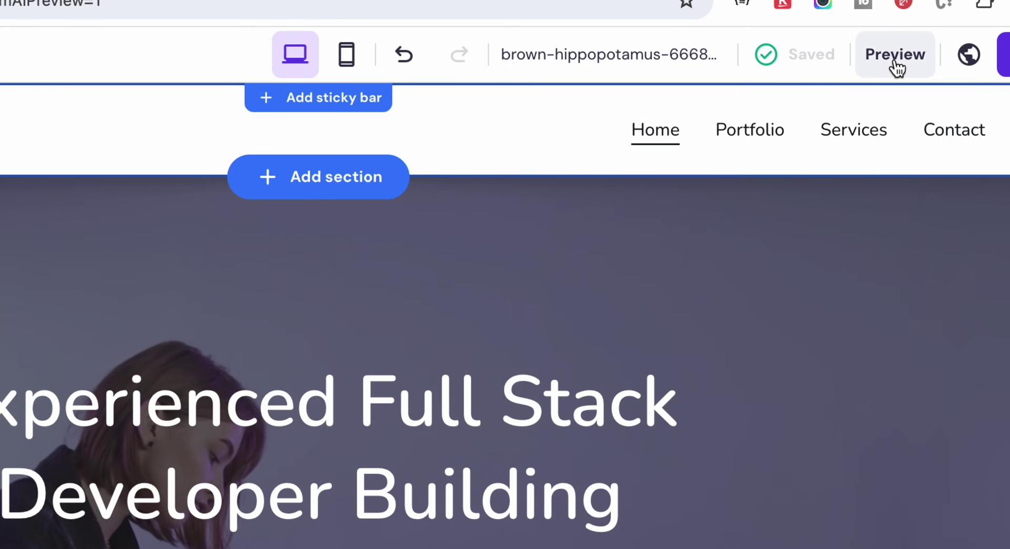
# - Preview the portfolio site and scroll through it at desktop width
pyautogui.click(896, 54)
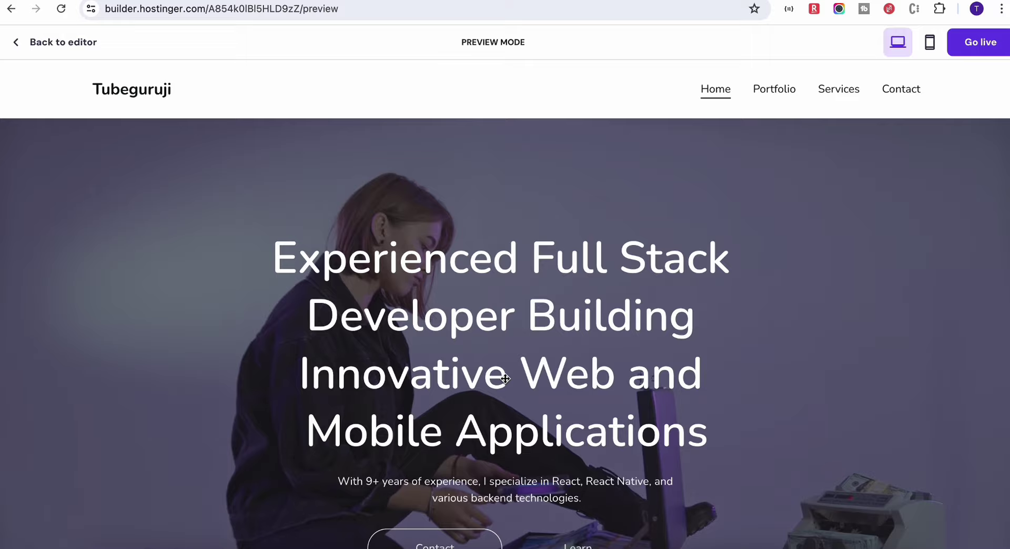
pyautogui.scroll(-20, 505, 379)
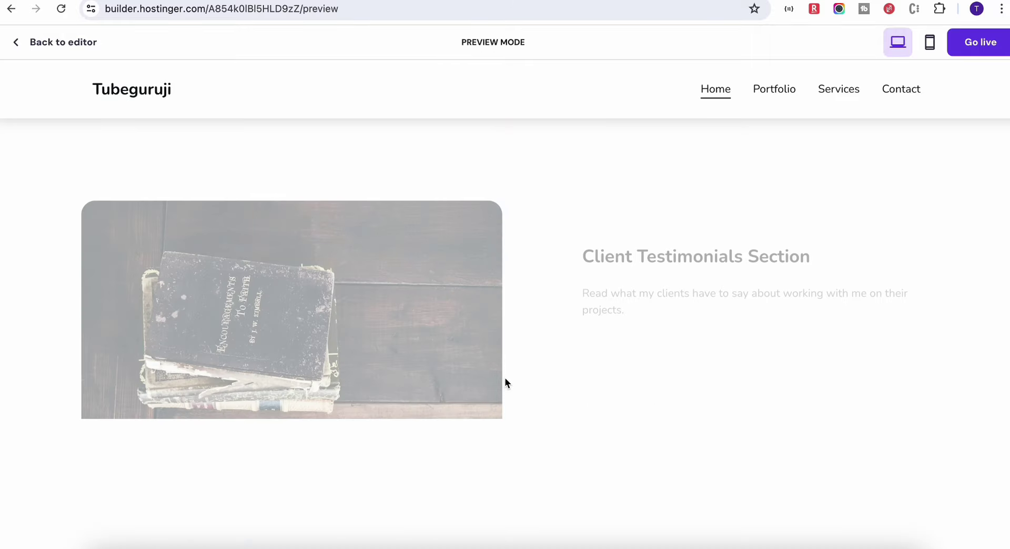
pyautogui.scroll(-10, 504, 377)
pyautogui.scroll(10, 753, 168)
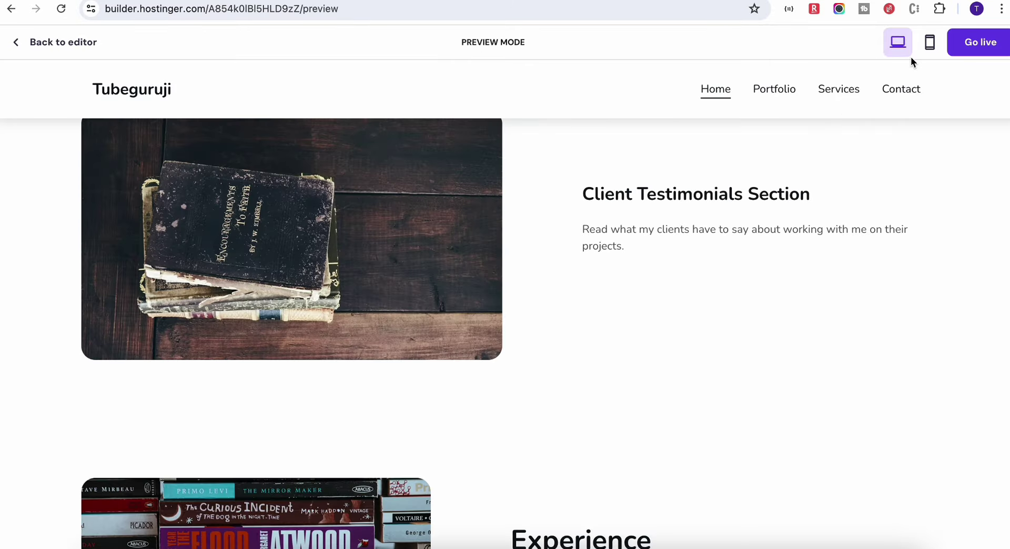
# - Check the phone layout and its hamburger navigation menu, then return to the desktop preview
pyautogui.click(929, 42)
pyautogui.scroll(-3, 526, 355)
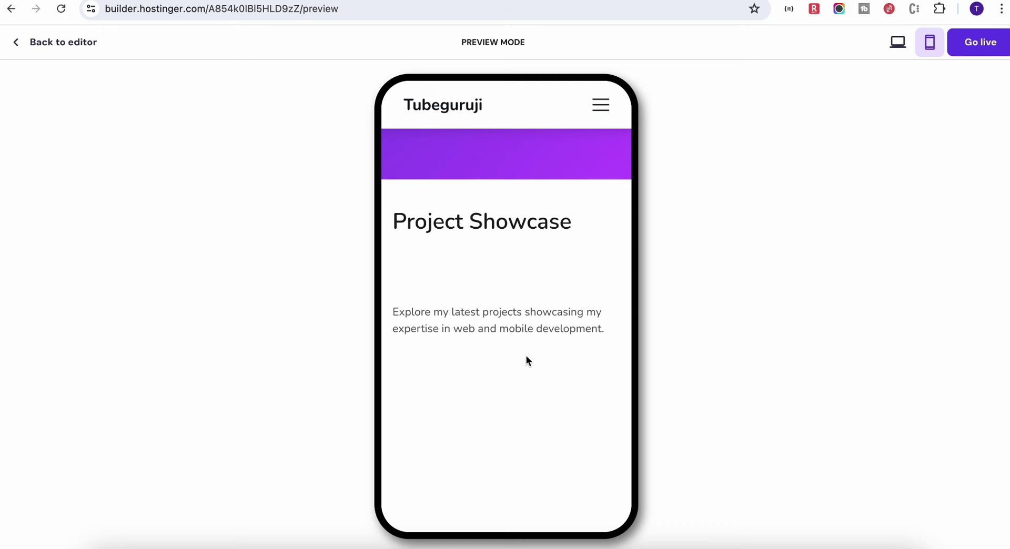
pyautogui.scroll(6, 526, 358)
pyautogui.click(600, 105)
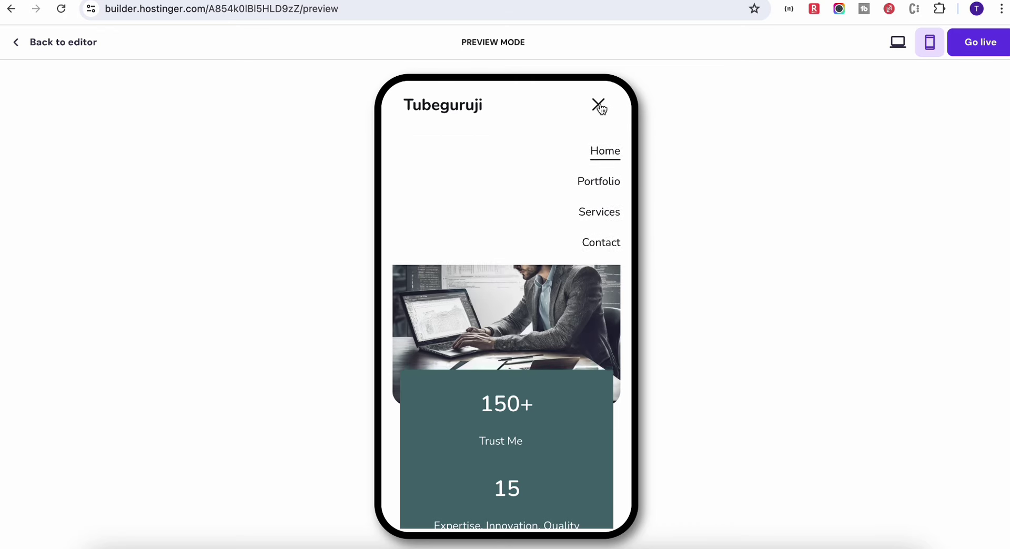
pyautogui.click(599, 105)
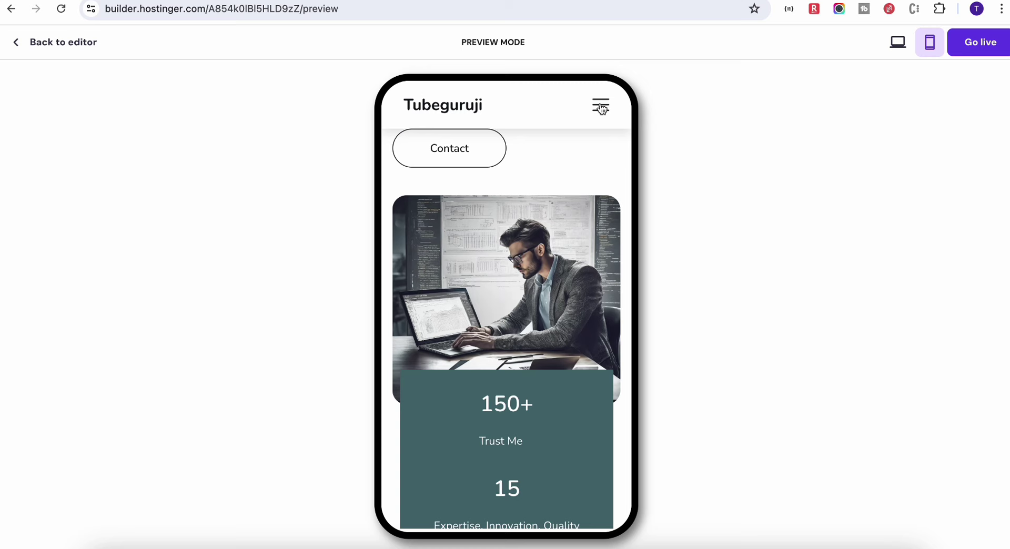
pyautogui.click(897, 42)
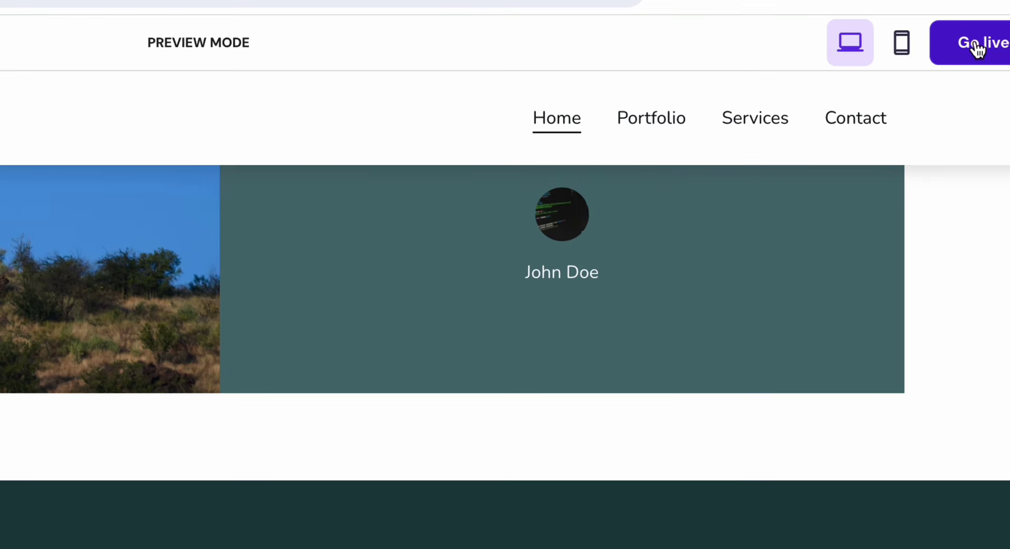
# - Publish the site live and open it at brown-hippopotamus-666824.builder-preview.com
pyautogui.click(960, 45)
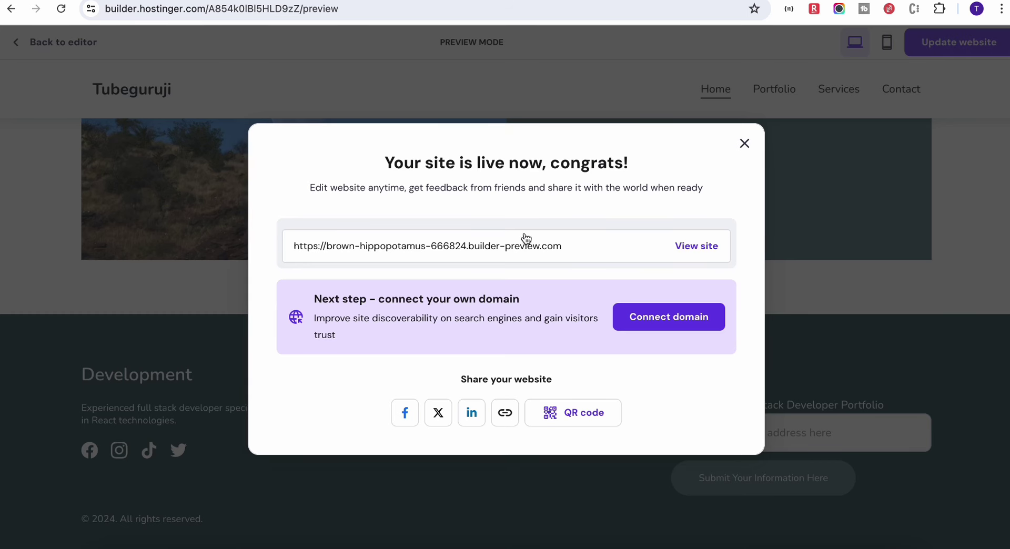
pyautogui.click(698, 247)
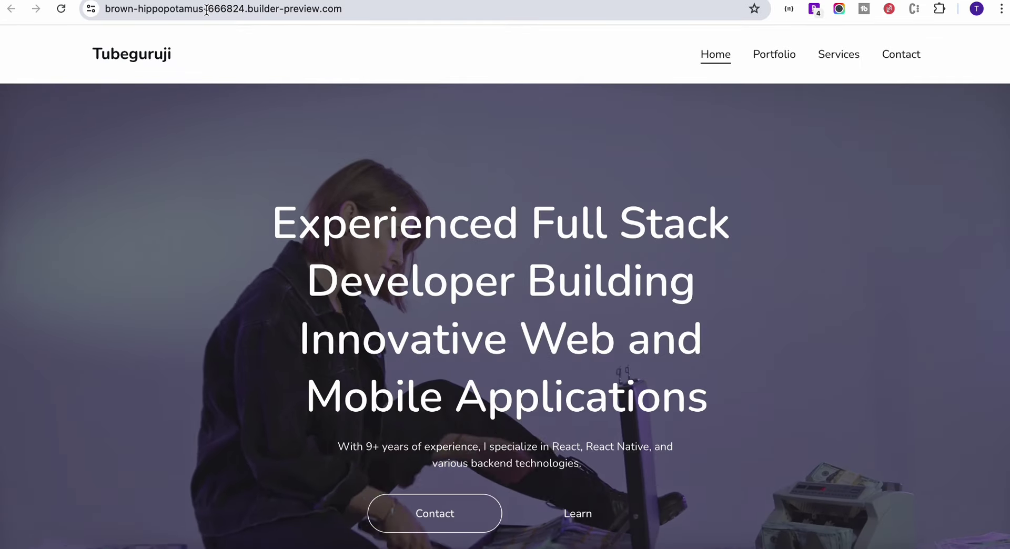
pyautogui.scroll(-10, 739, 454)
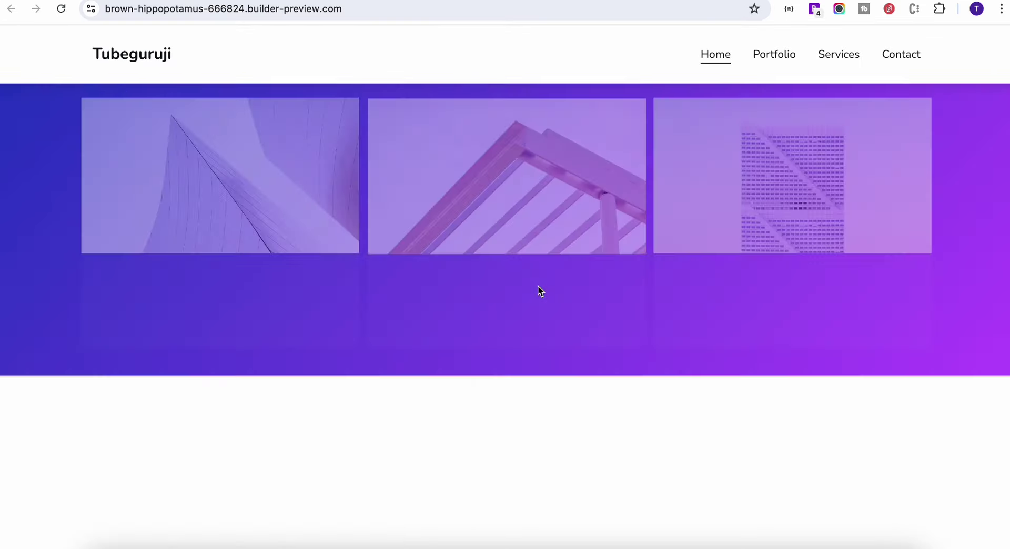
pyautogui.scroll(-15, 537, 286)
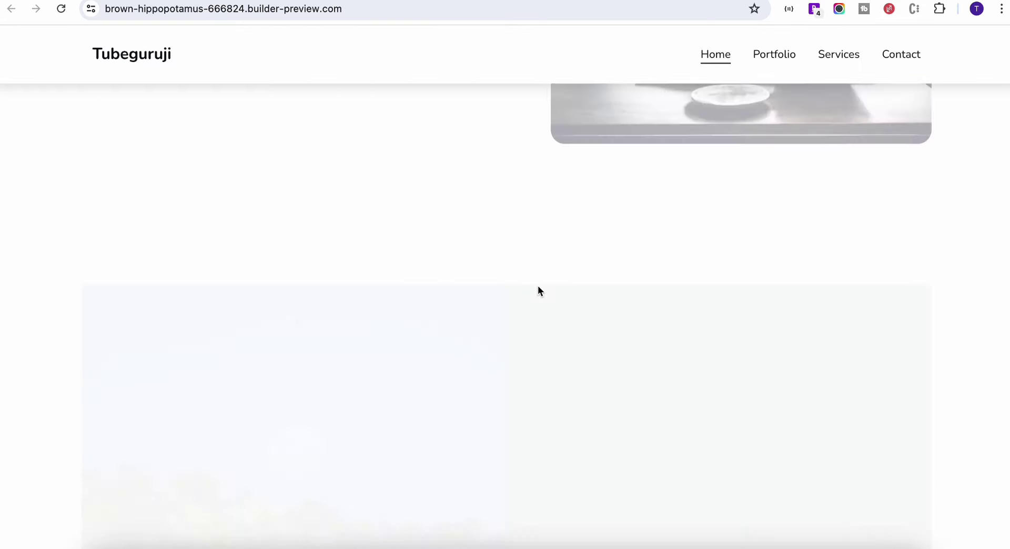
pyautogui.scroll(10, 399, 176)
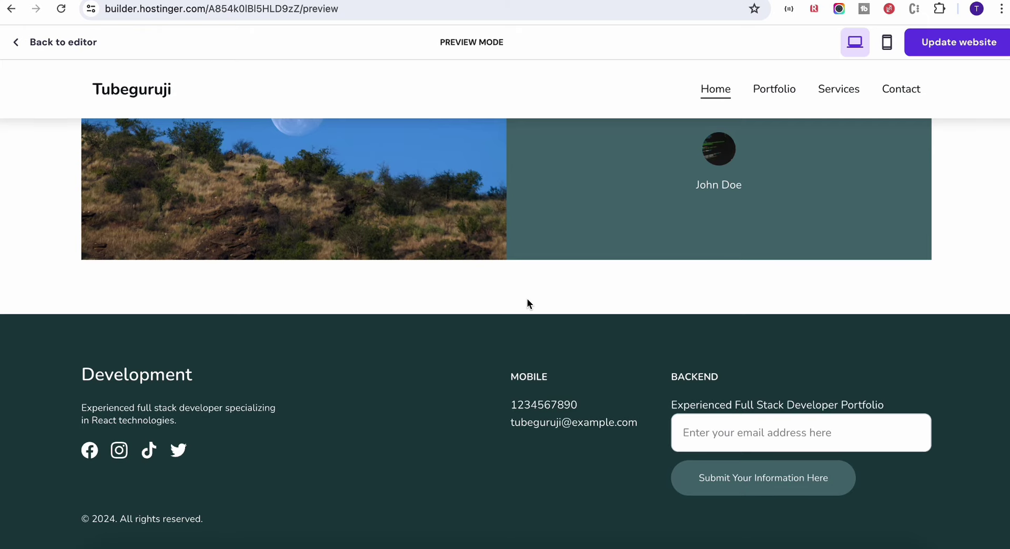
pyautogui.scroll(20, 526, 298)
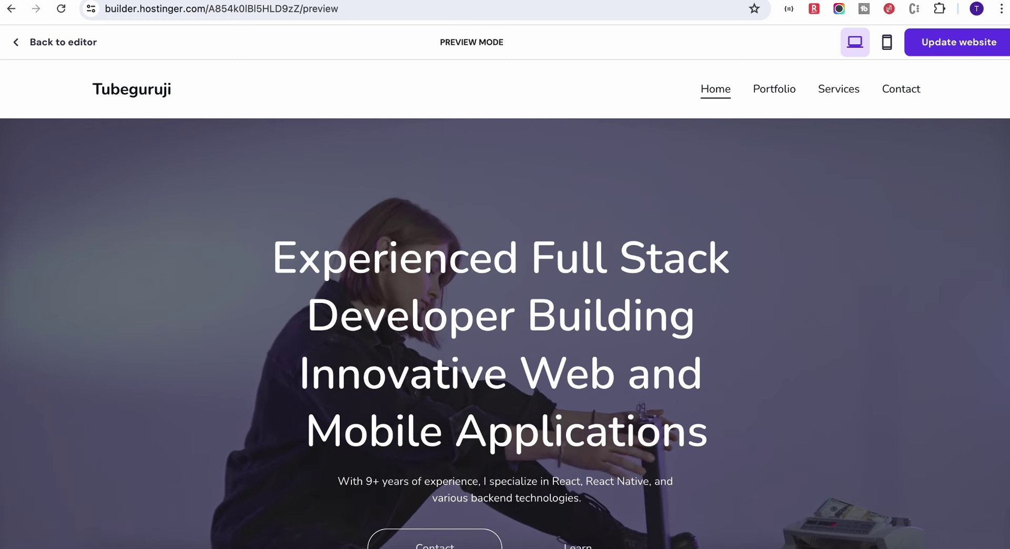
pyautogui.click(279, 0)
pyautogui.scroll(-10, 444, 219)
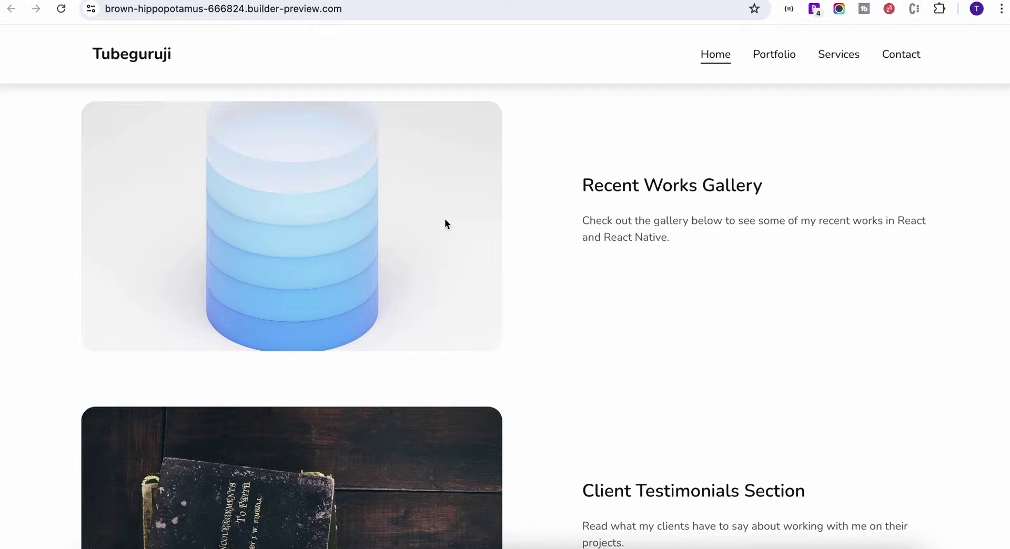
pyautogui.scroll(15, 444, 219)
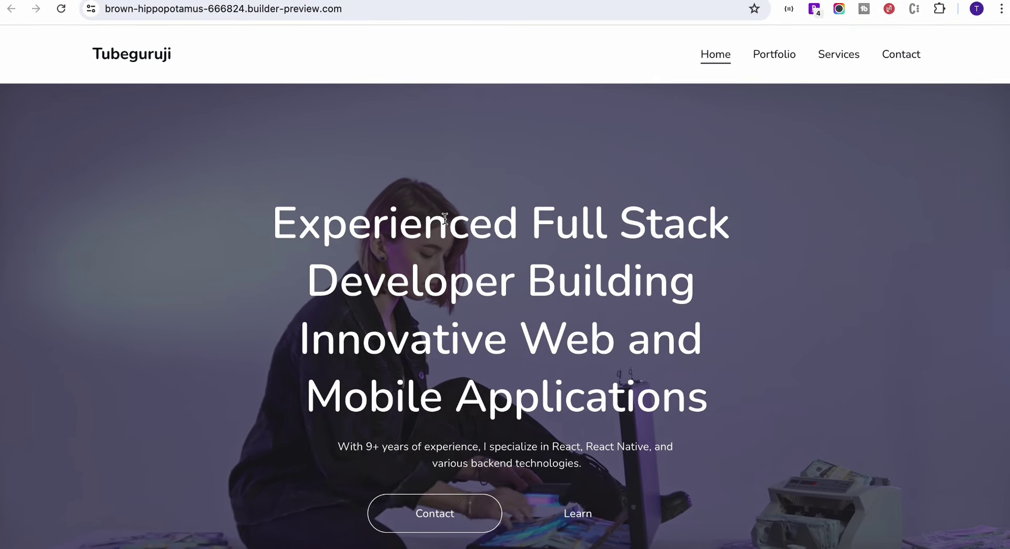
pyautogui.scroll(-1, 318, 247)
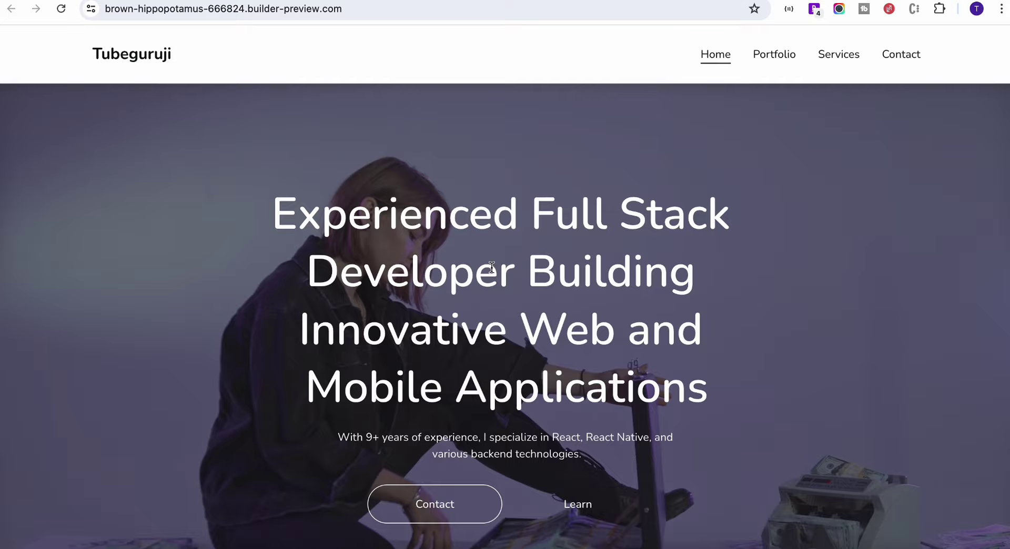
pyautogui.scroll(-10, 491, 267)
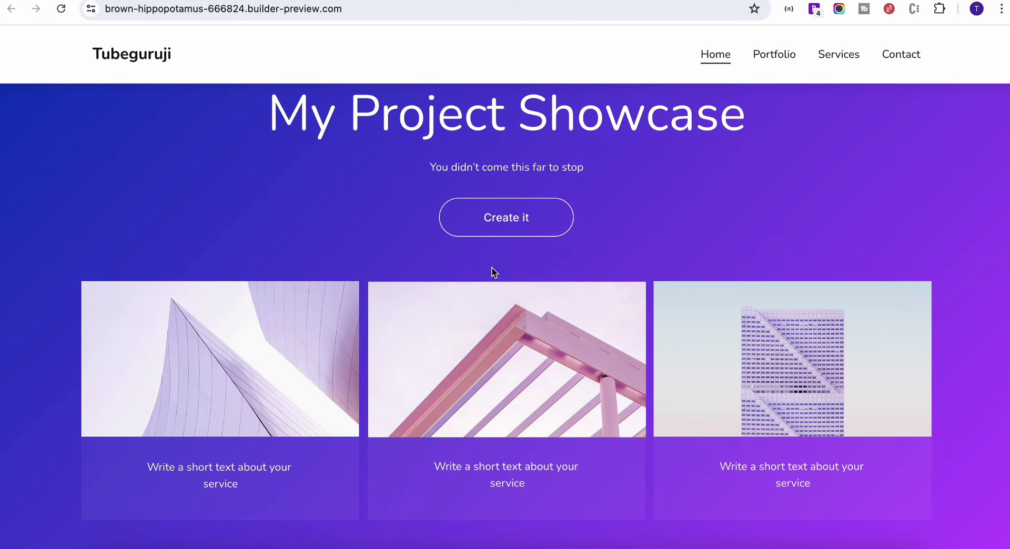
pyautogui.scroll(-15, 491, 267)
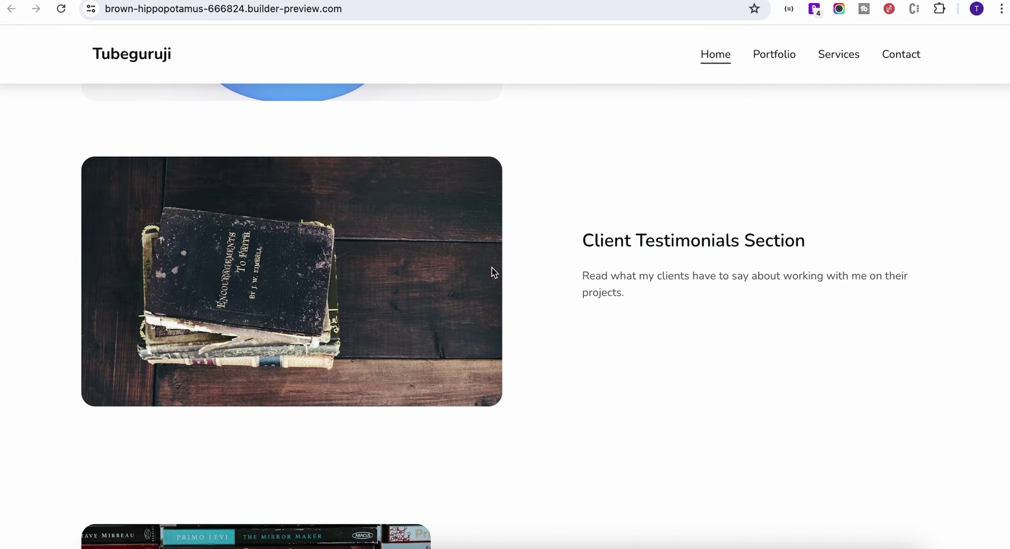
pyautogui.scroll(-15, 491, 267)
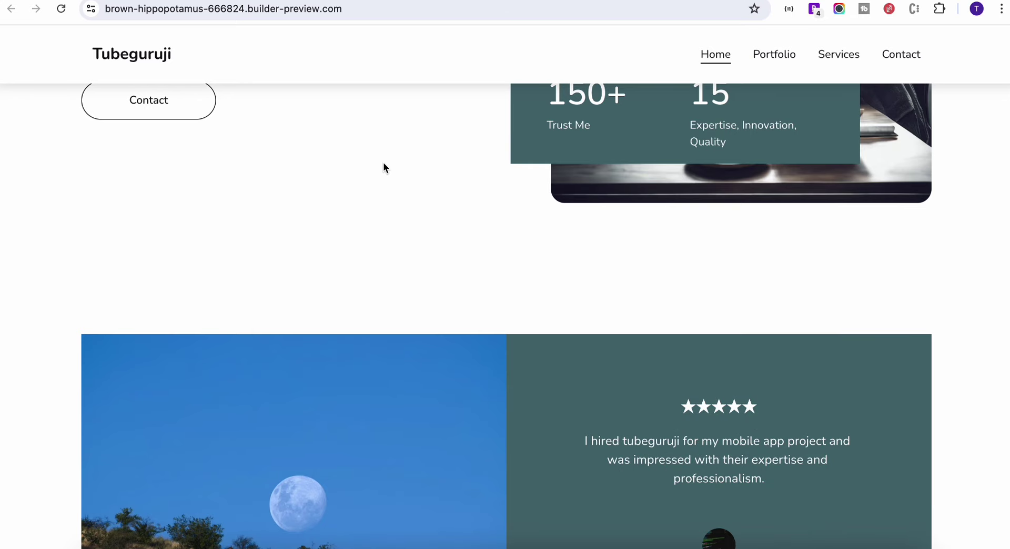
pyautogui.scroll(15, 383, 162)
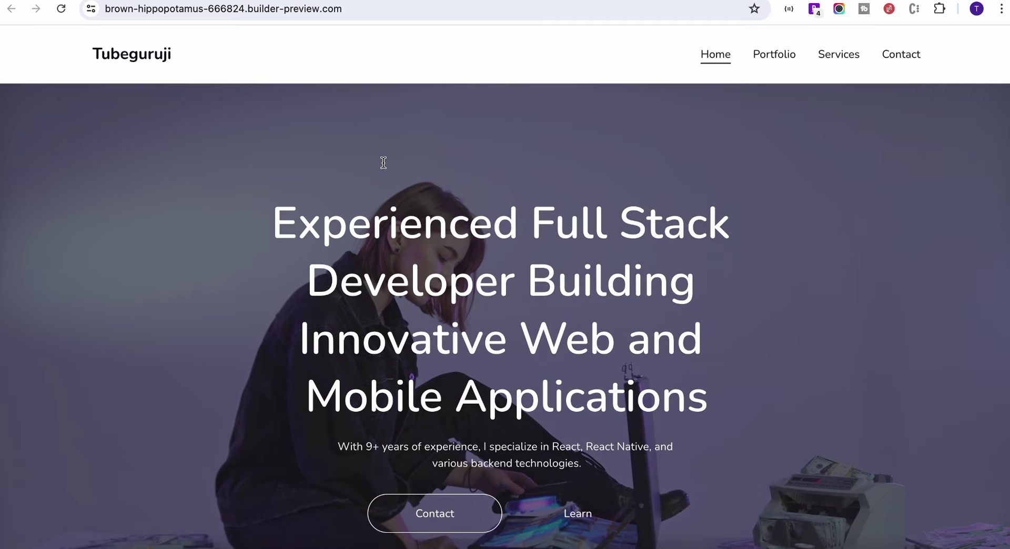